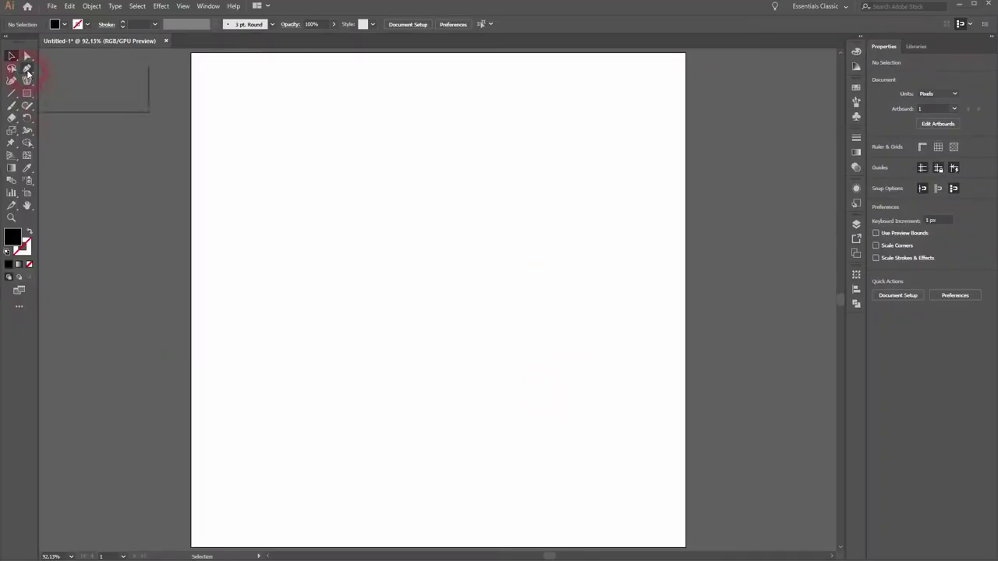
Step: Switch to the Pen tool with a black fill and get ready to set the stroke
left_click_drag(28, 73, 71, 74)
left_click(64, 24)
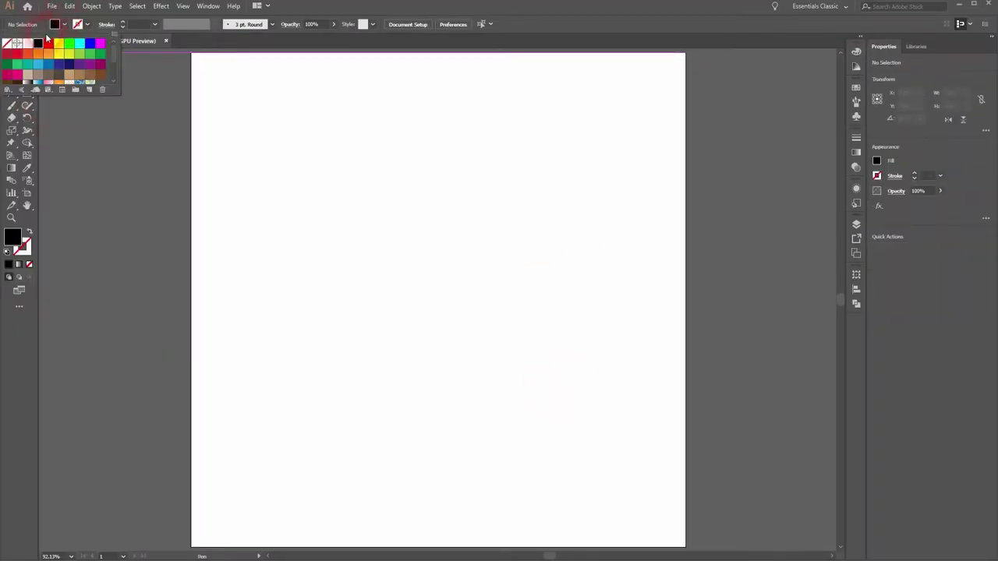
left_click(42, 43)
left_click(88, 24)
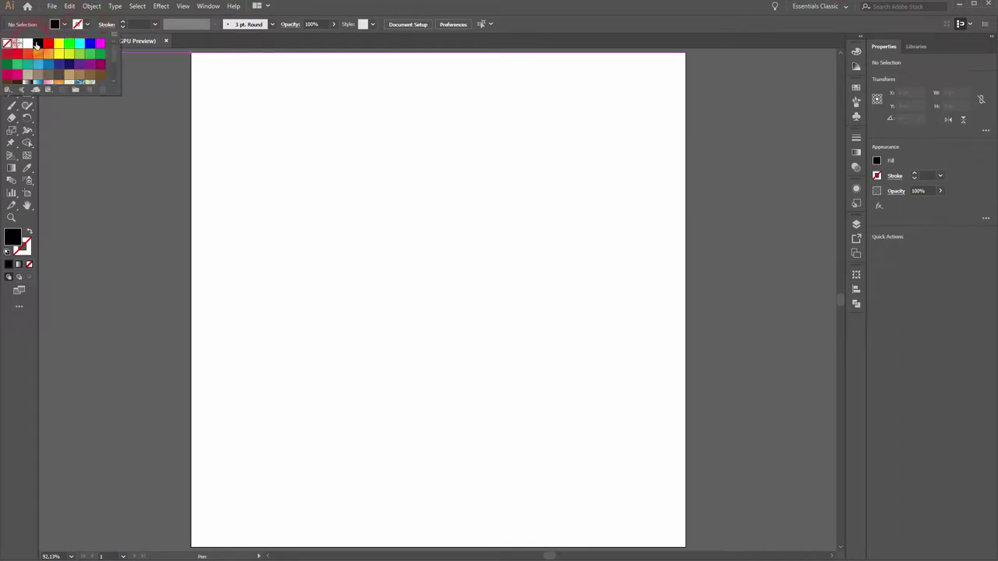
Step: Keep the stroke at None and make a few preliminary clicks on the artboard
left_click(83, 81)
left_click(511, 311)
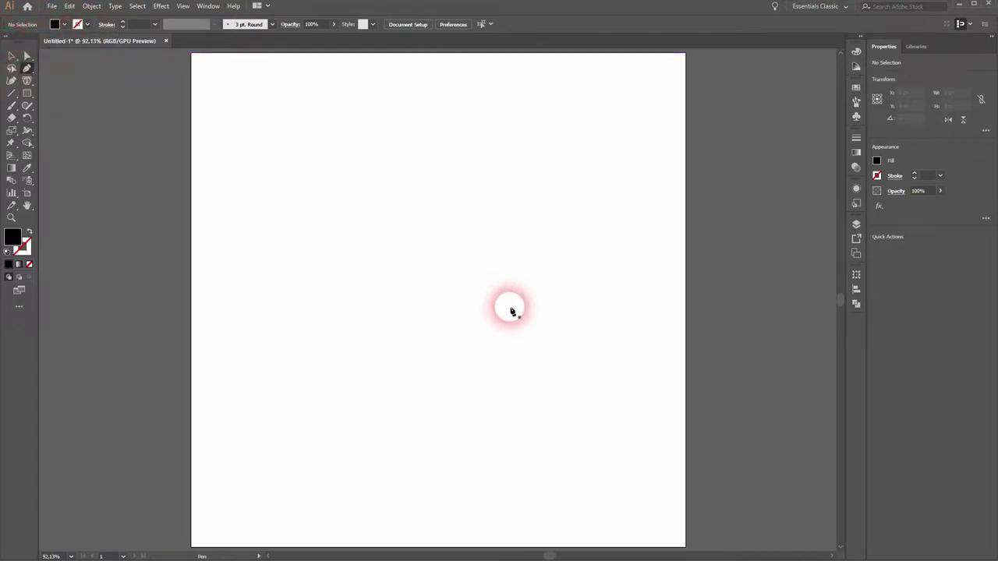
left_click(432, 394)
left_click(445, 392)
left_click(450, 378)
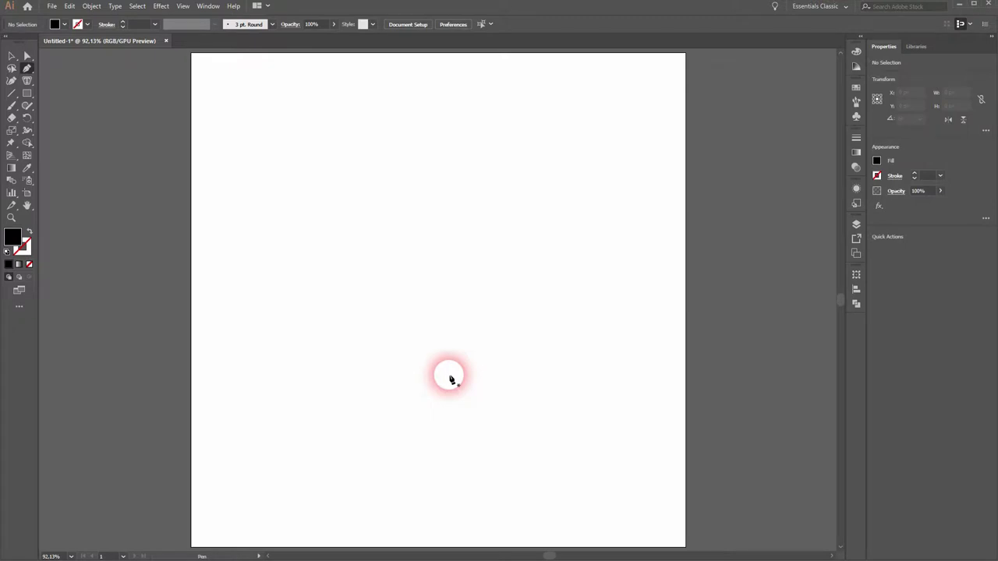
left_click(499, 193)
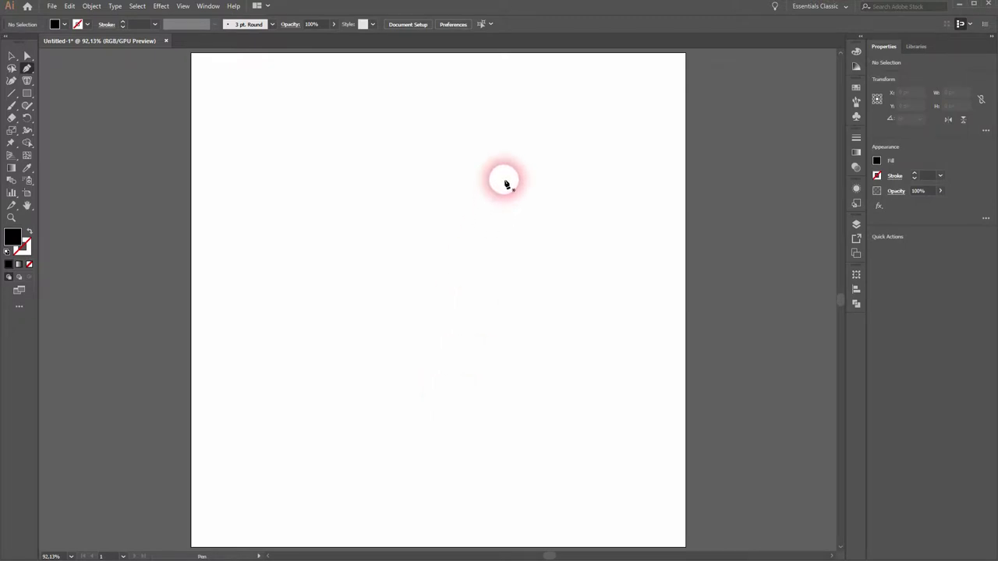
Step: Draw a closed black triangle sail just right of the artboard's centre
left_click(504, 178)
left_click(459, 302)
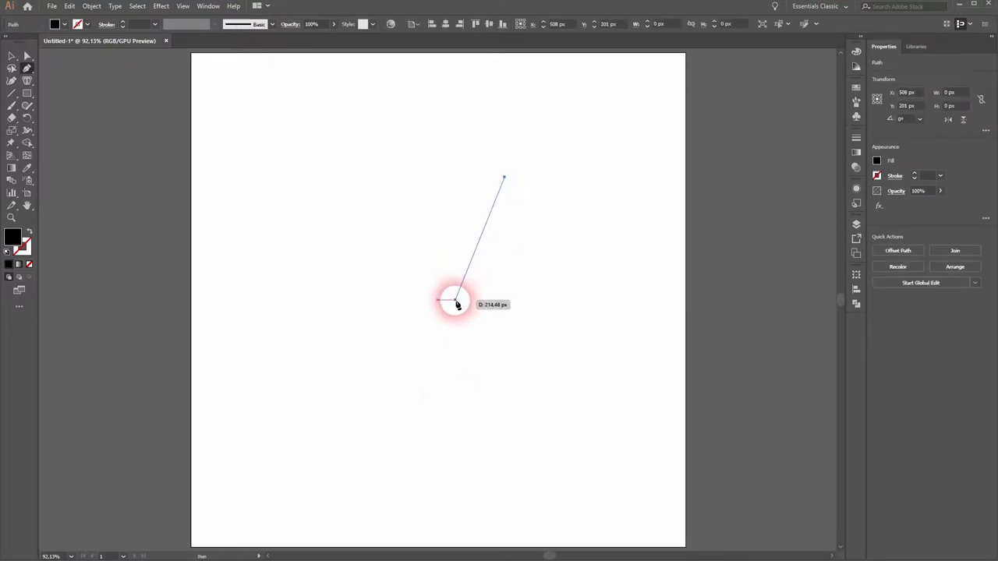
left_click(536, 328)
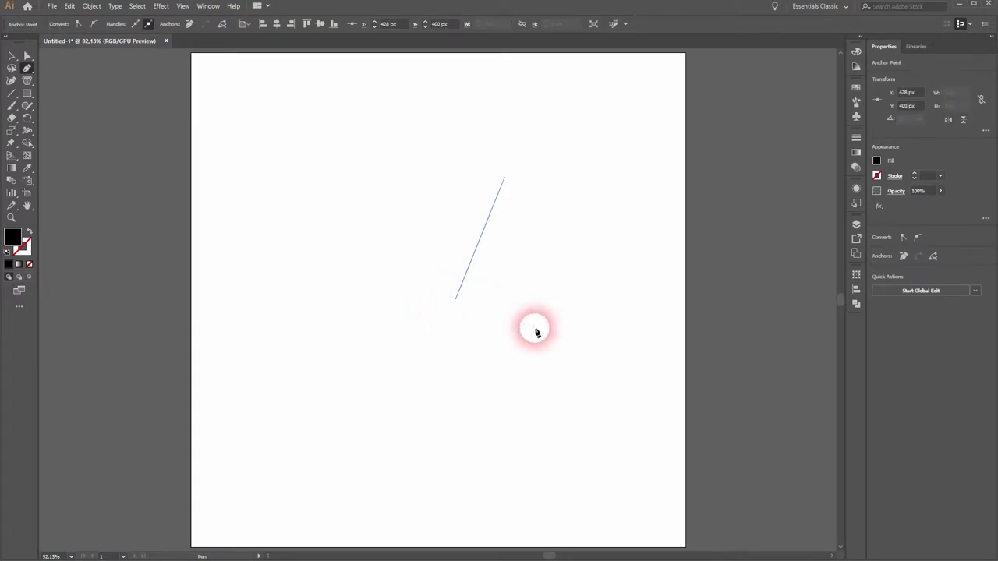
left_click(505, 180)
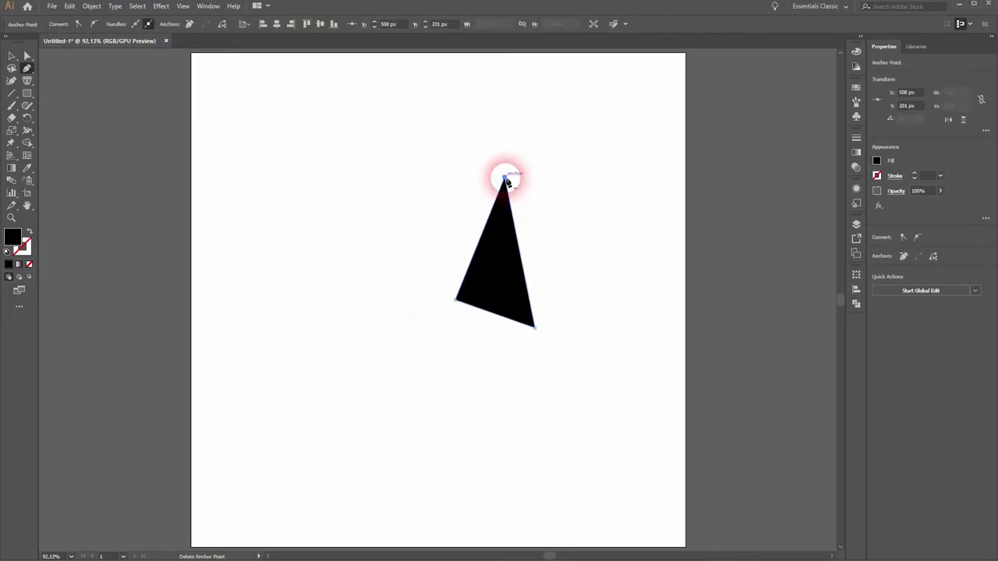
Step: Nudge the triangle's top point up and to the right, then deselect it
left_click(505, 180)
left_click_drag(505, 181, 512, 157)
left_click_drag(583, 300, 644, 297)
key("ctrl")
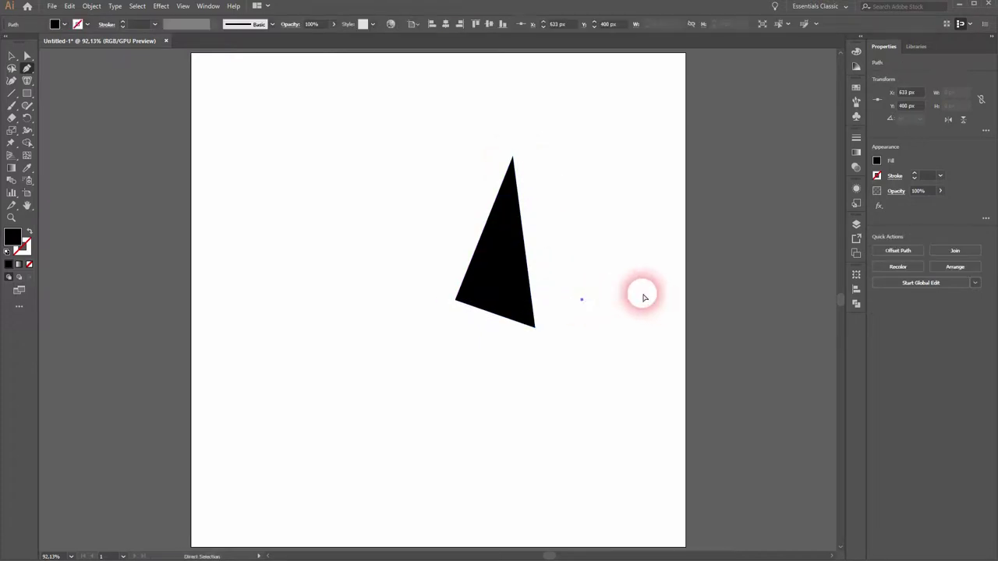
left_click(644, 297, "ctrl")
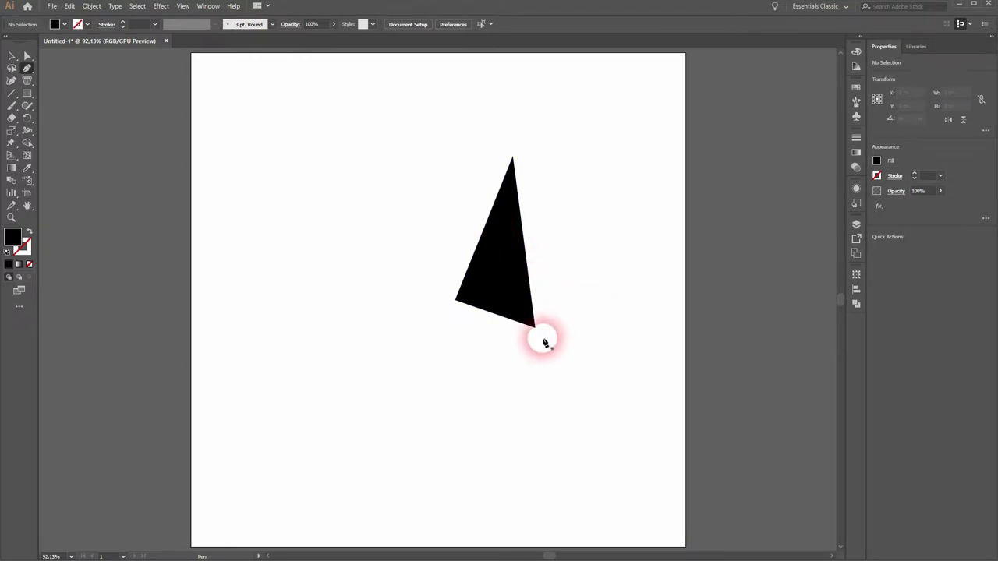
Step: Draw a curved second sail from the triangle's lower corner up to its tip and down-right
left_click(538, 334)
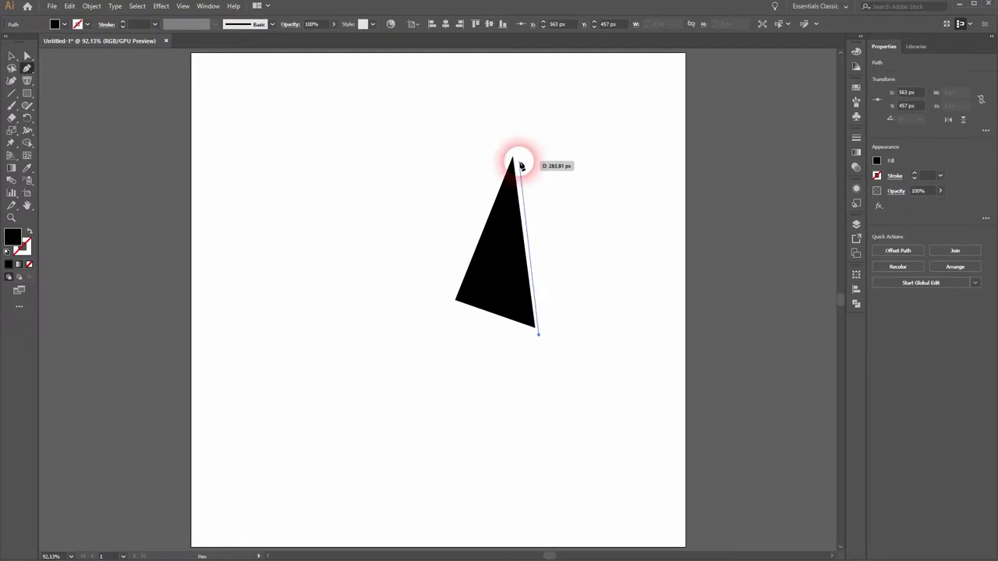
left_click_drag(518, 161, 485, 126)
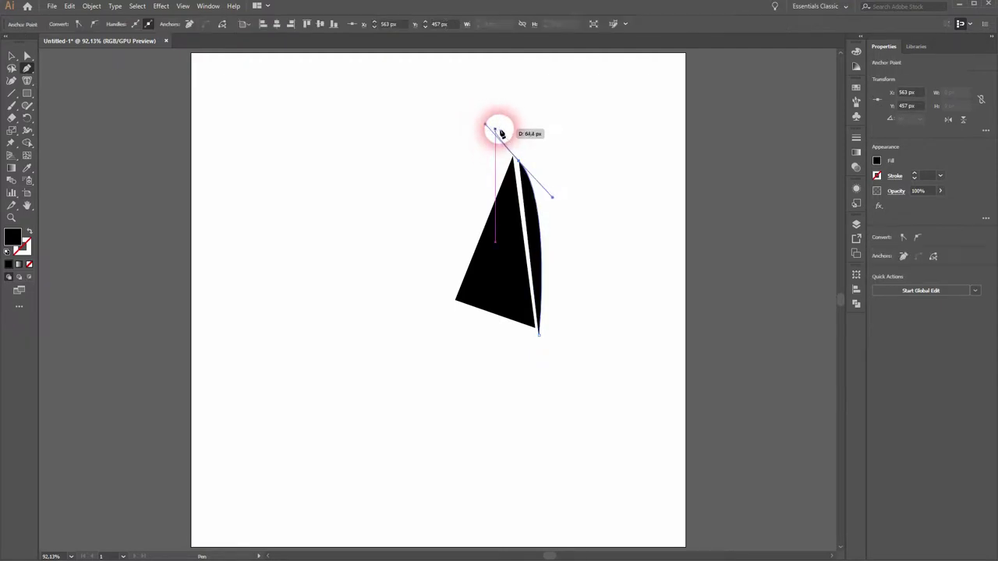
left_click(519, 160, "ctrl")
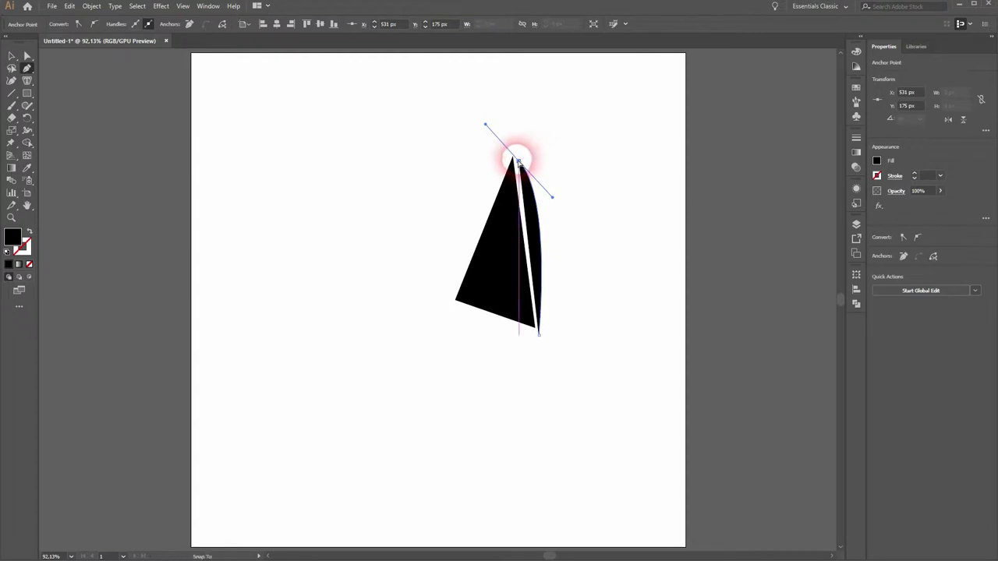
left_click(518, 162)
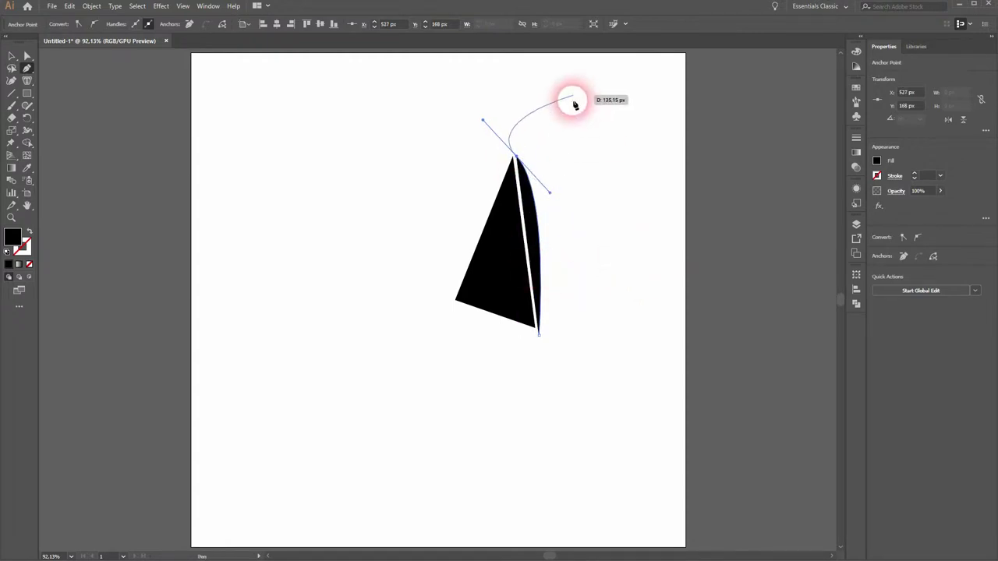
left_click_drag(517, 158, 617, 338)
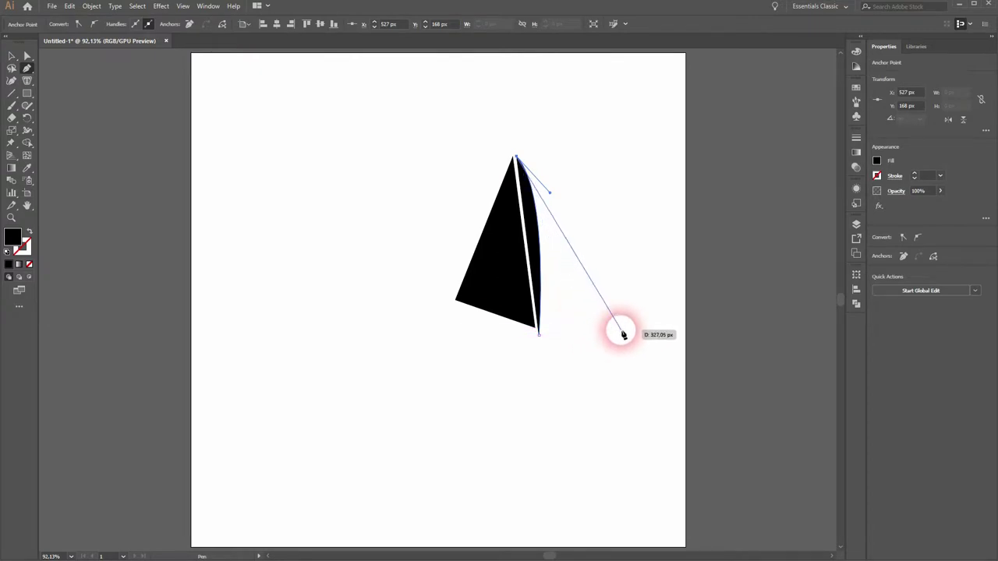
left_click_drag(621, 322, 541, 341)
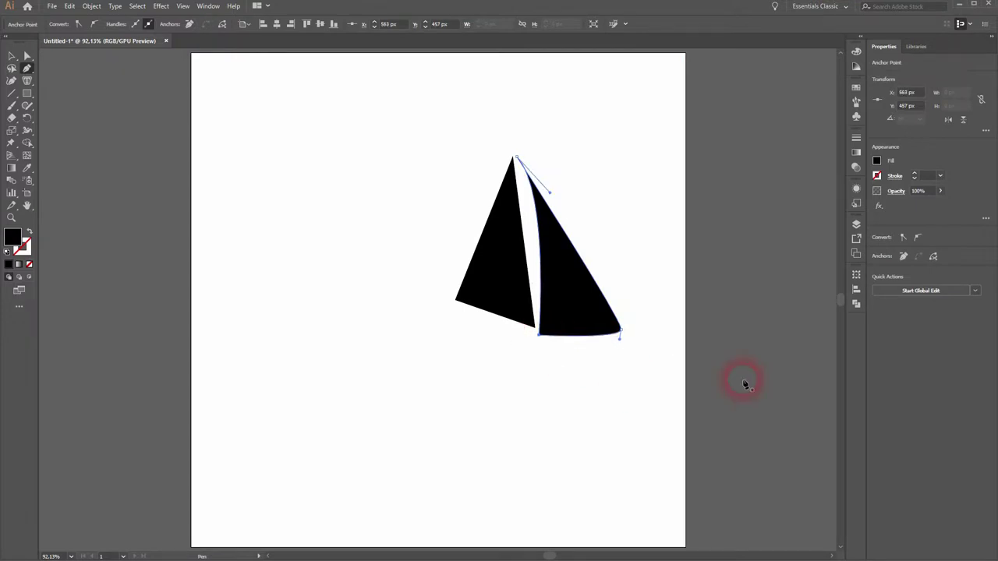
left_click(662, 414, "ctrl")
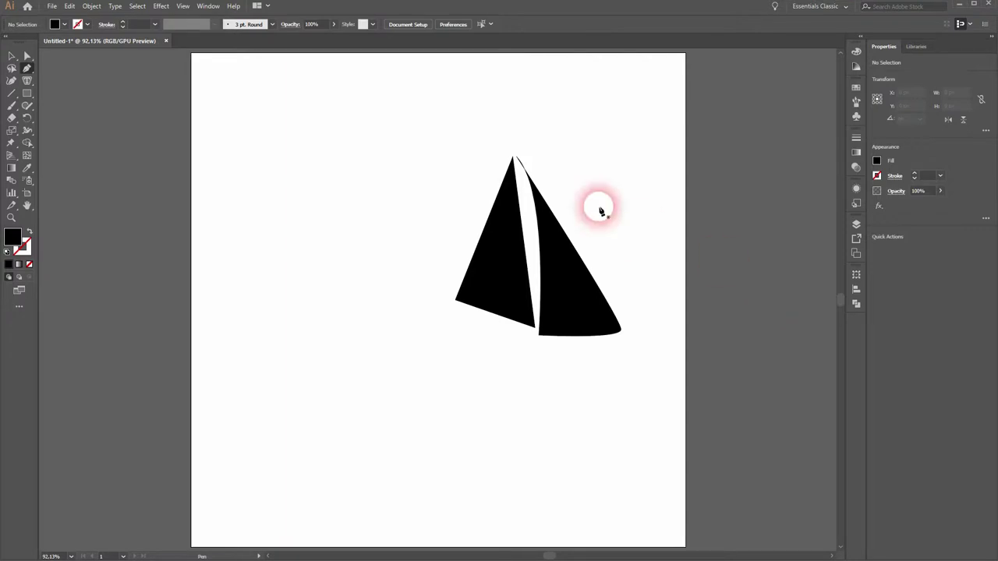
Step: Redo the second sail's outer edge and base with a new lower-right corner, narrowing the white gap
key("ctrl+z")
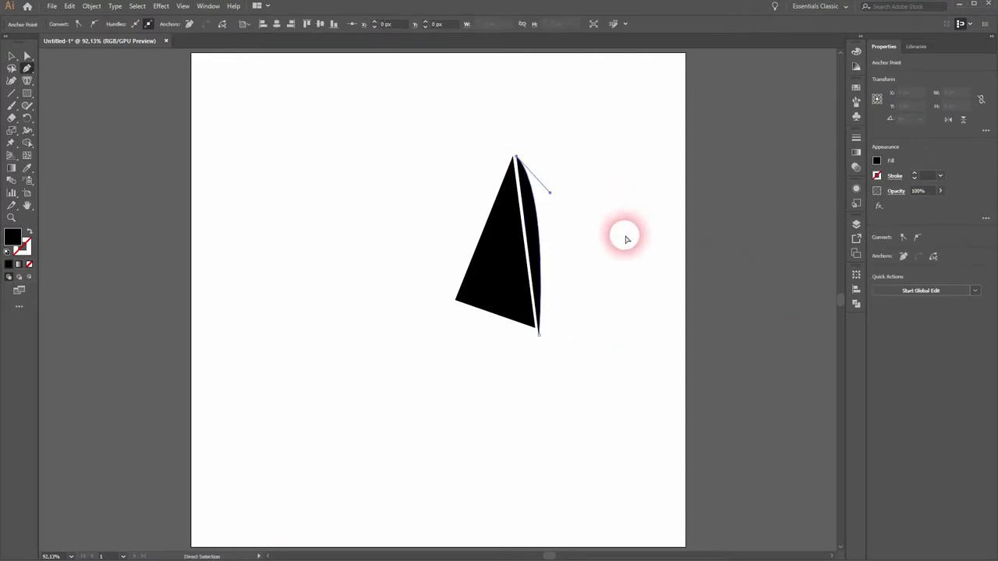
left_click_drag(658, 291, 660, 352)
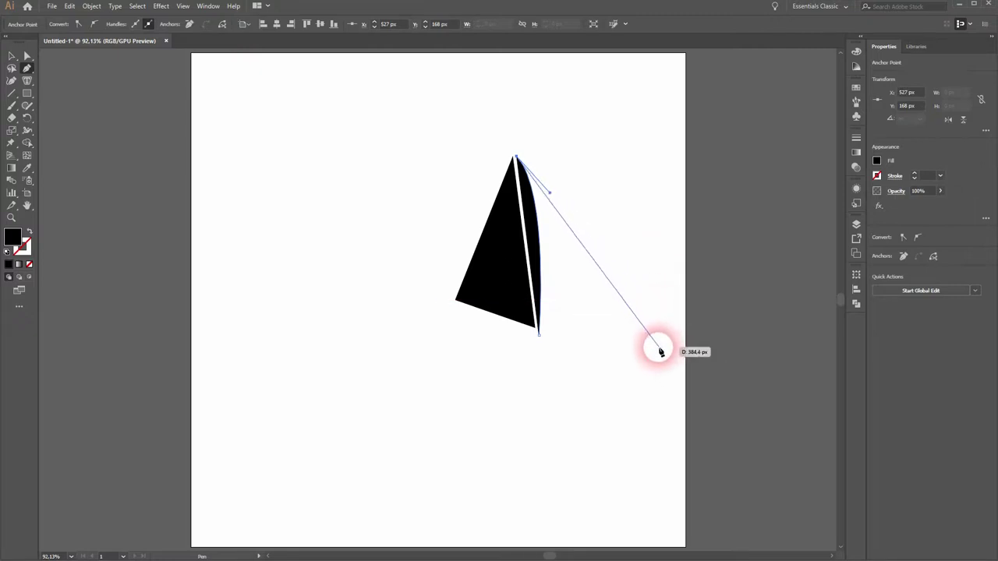
left_click(659, 348)
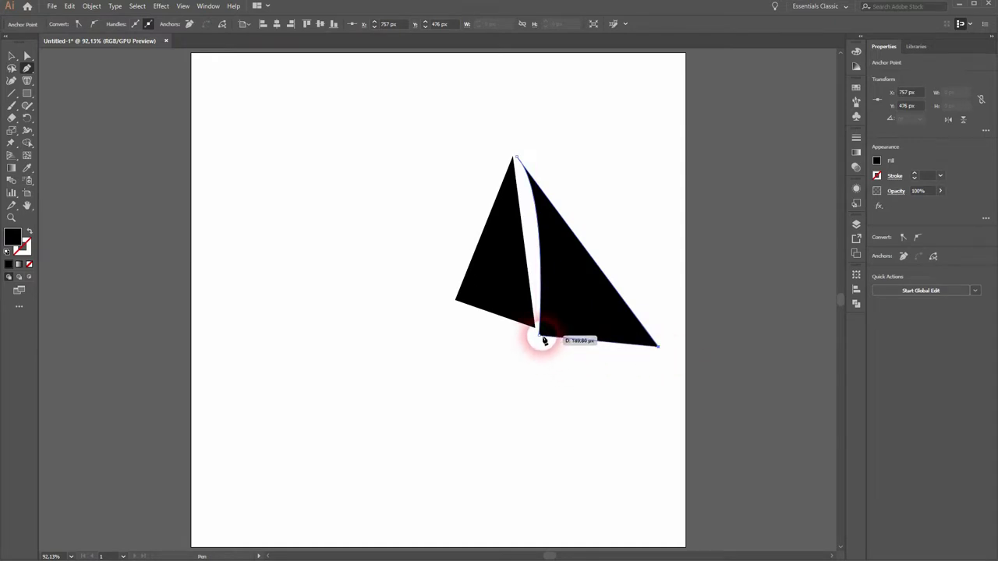
mouse_move(544, 340)
left_mouse_down()
mouse_move(544, 368)
mouse_move(557, 381)
mouse_move(537, 332)
left_mouse_up()
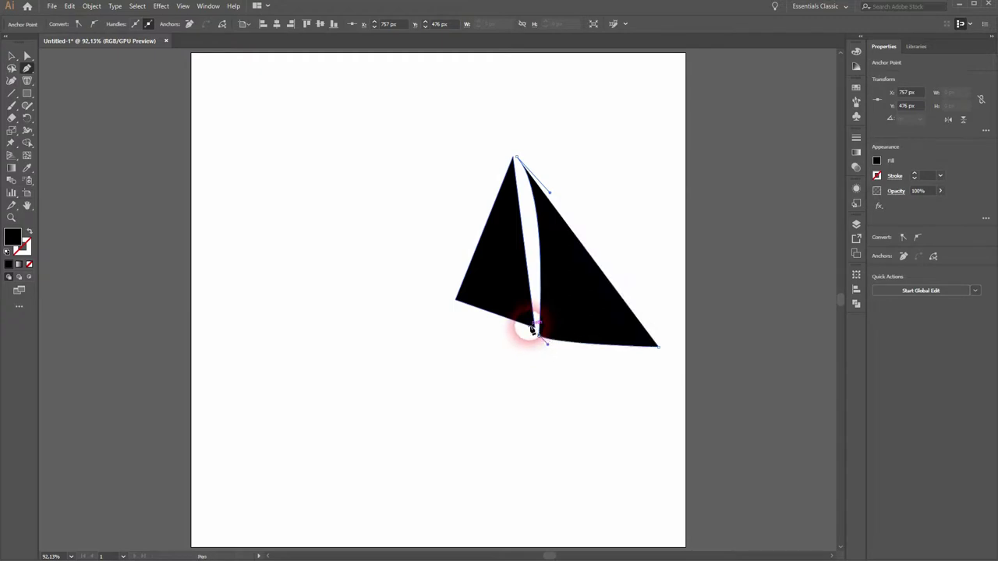
left_click(623, 418, "ctrl")
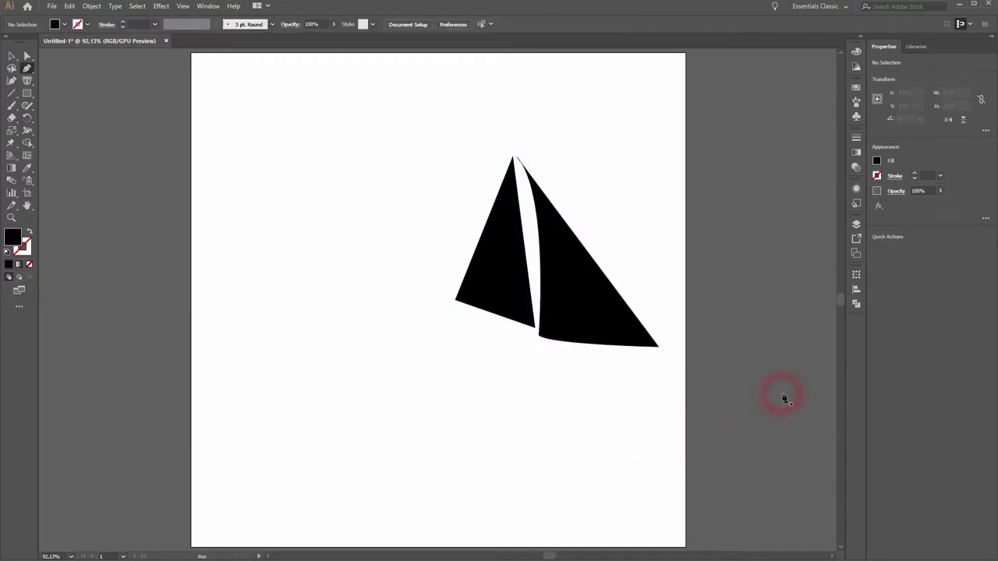
left_click_drag(553, 199, 537, 170)
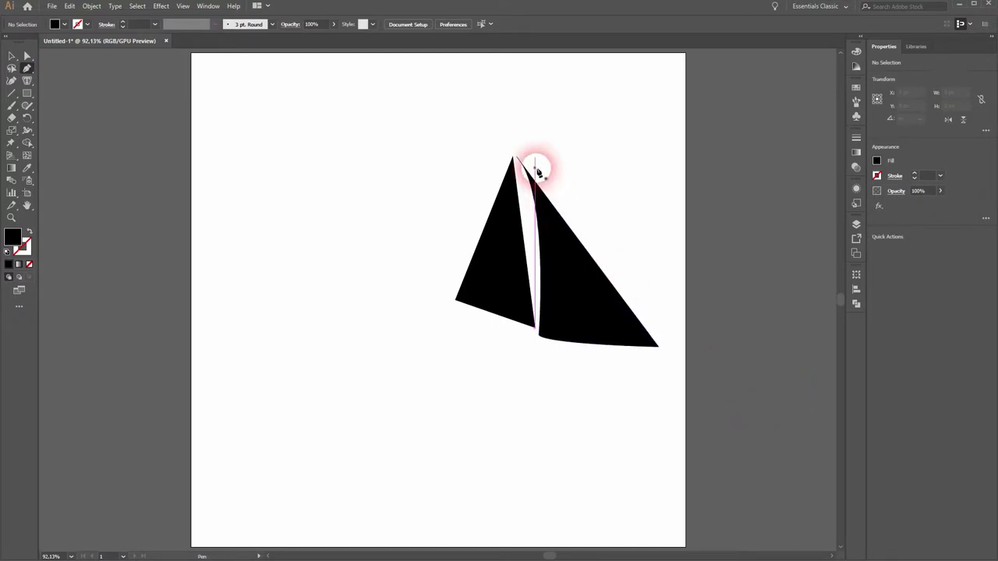
Step: Curve the right sail's inner edge by dragging its anchor, then fit the artboard in view
left_click(27, 57)
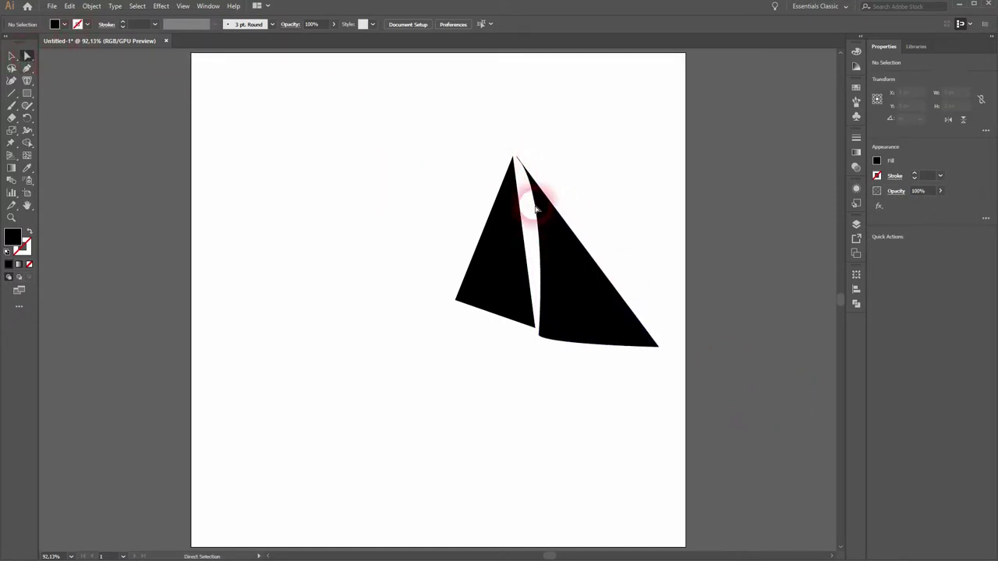
left_click(517, 159)
scroll(518, 159, "up", 4)
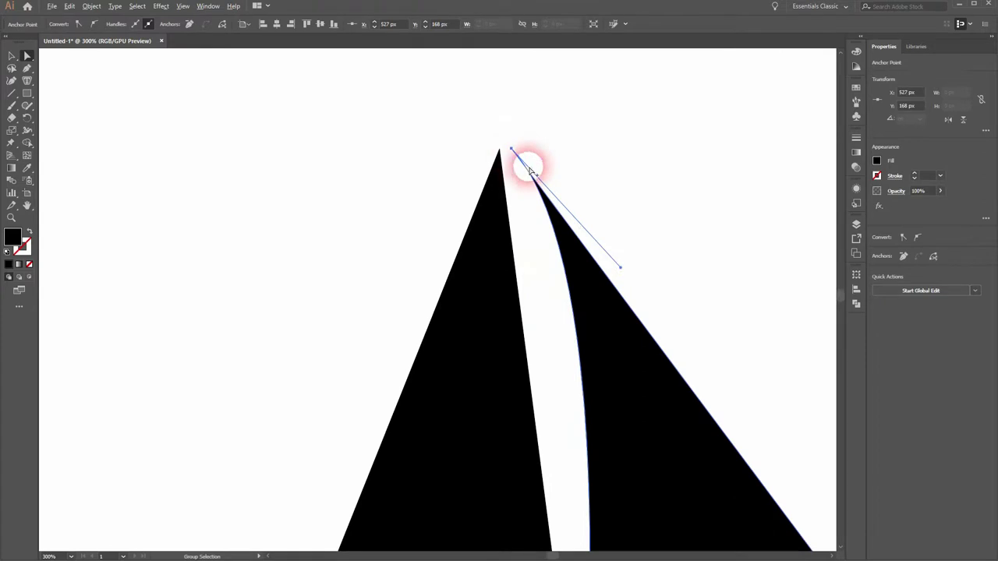
mouse_move(622, 269)
left_mouse_down()
mouse_move(644, 251)
mouse_move(598, 275)
mouse_move(619, 272)
left_mouse_up()
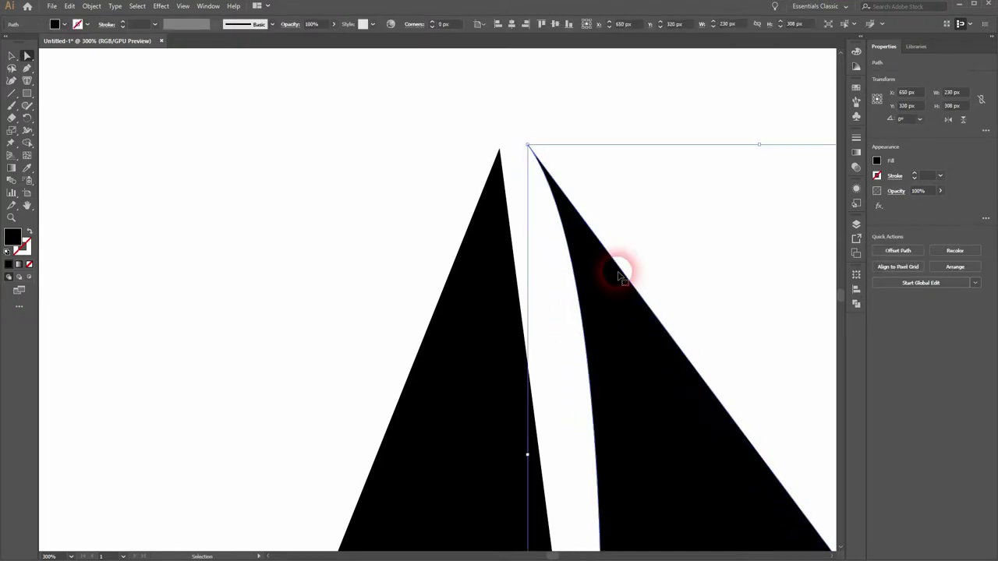
key("ctrl+z")
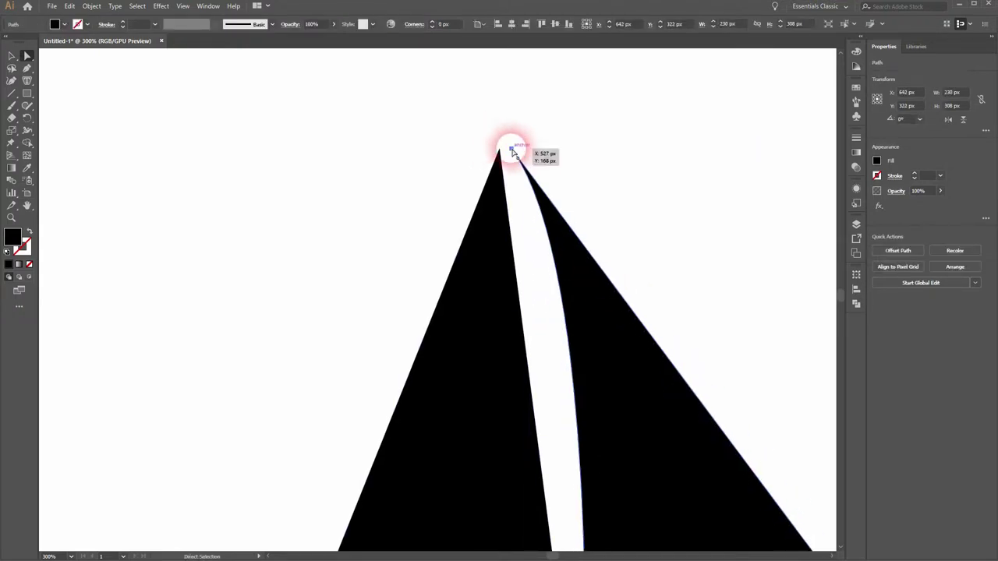
left_click(510, 149)
left_click(603, 279)
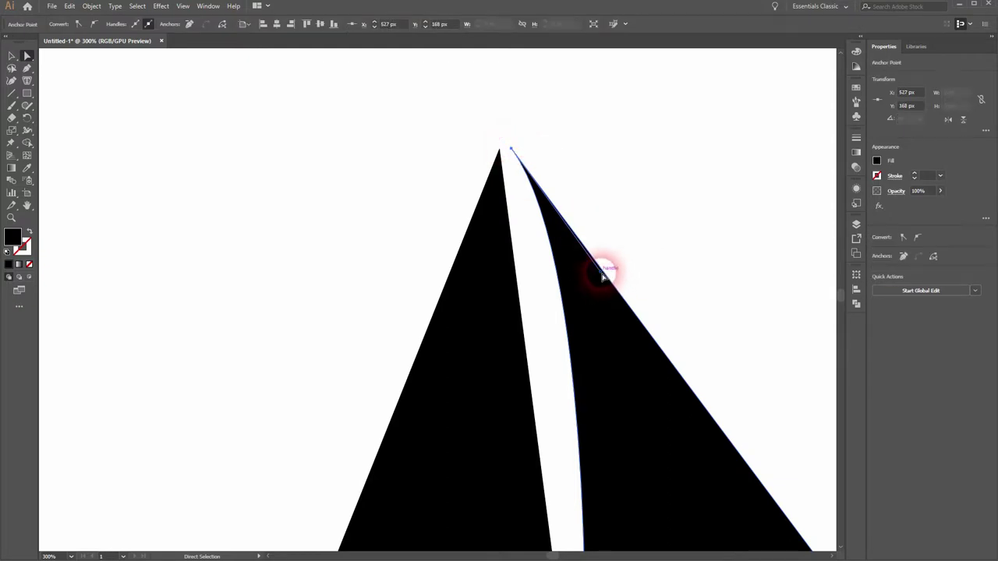
left_click_drag(603, 274, 591, 275)
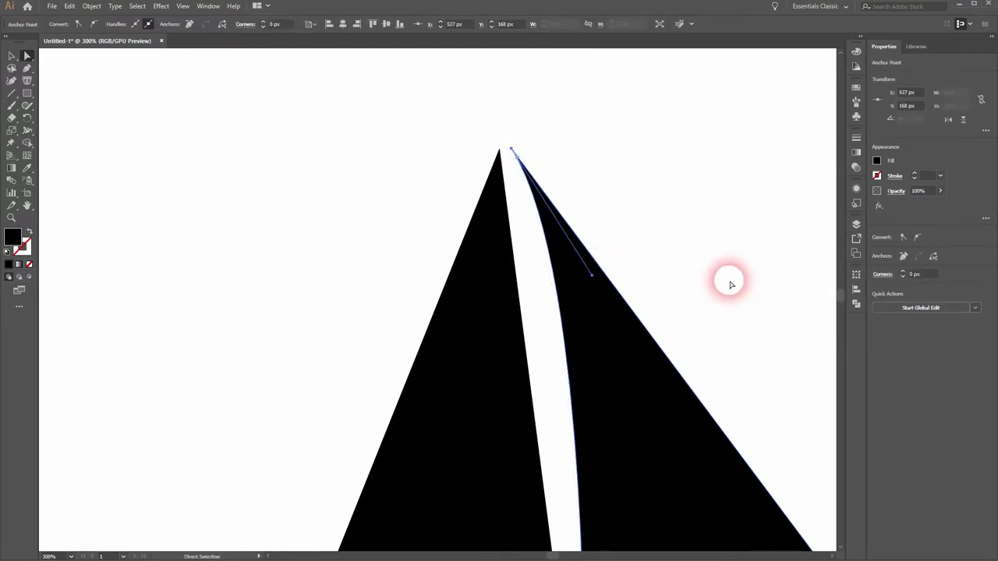
key("ctrl+0")
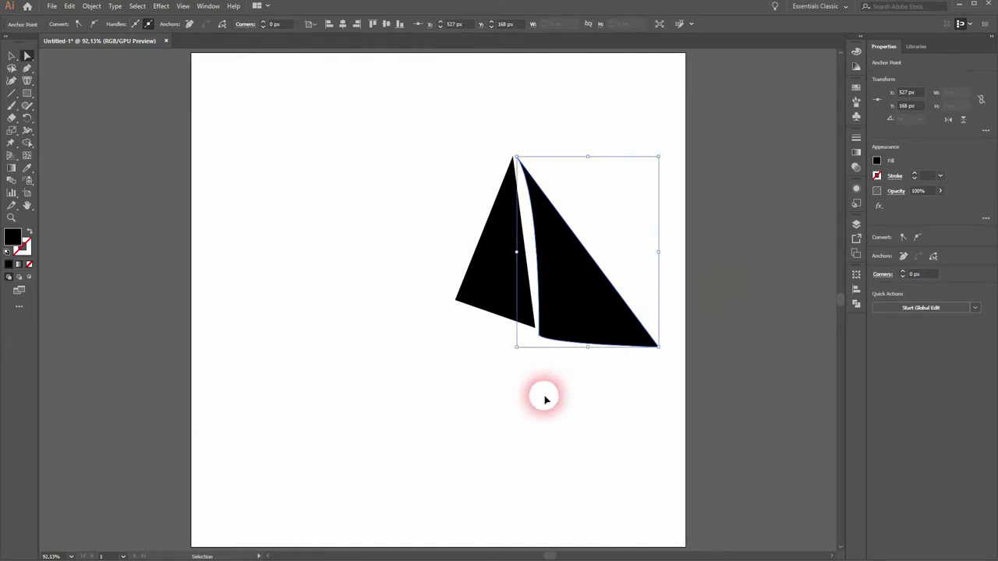
left_click(597, 403)
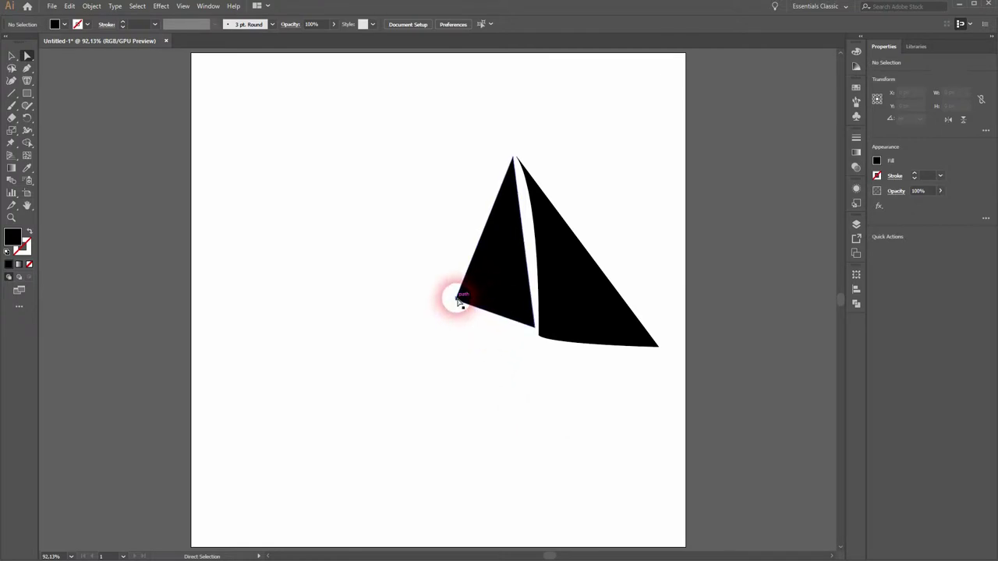
Step: Drag the left sail's lower-left anchor down and left, then deselect
left_click_drag(459, 303, 450, 313)
left_click(550, 396)
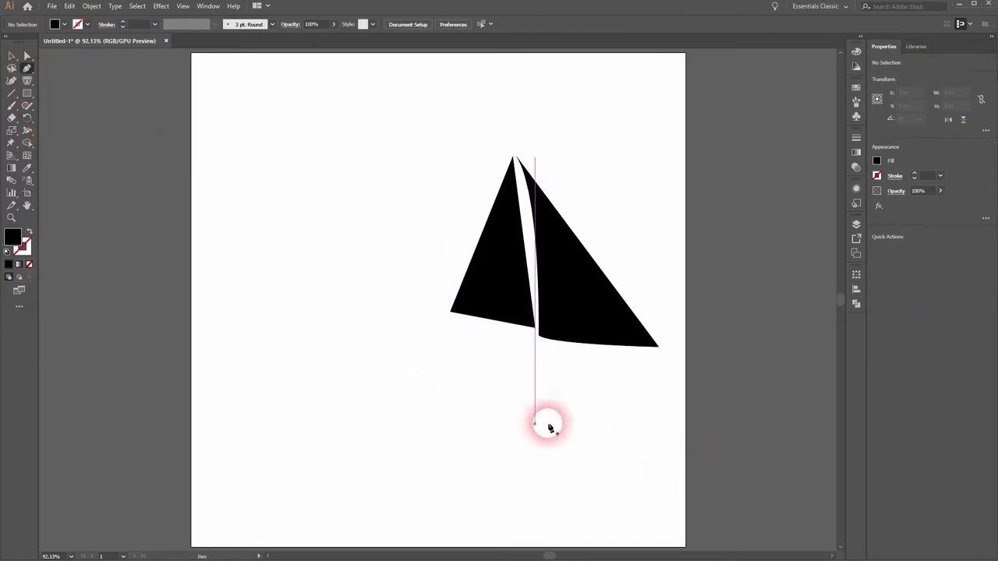
Step: Draw a closed black hull with a curved left end and pointed right tip under the sails
left_click(661, 360)
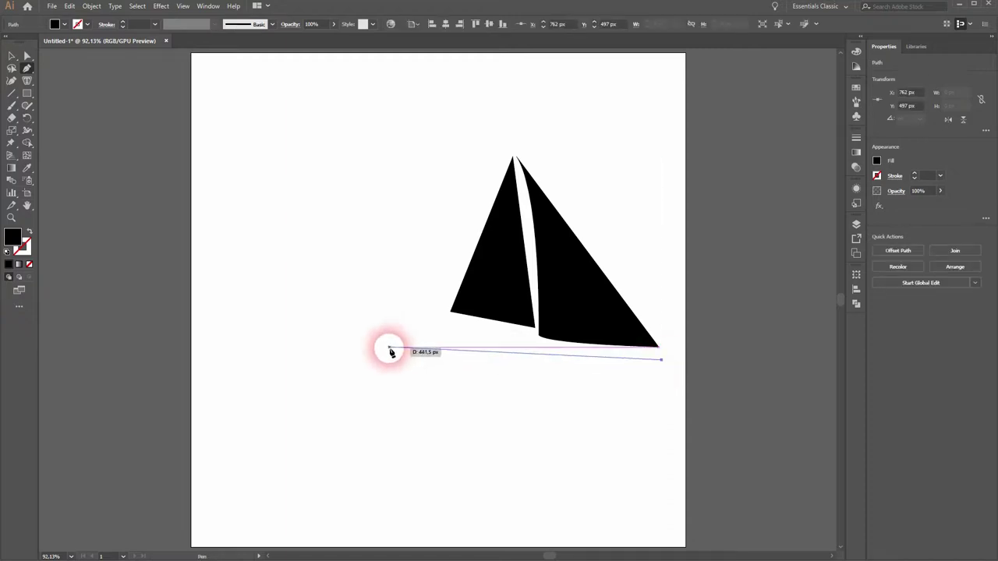
left_click_drag(390, 347, 339, 369)
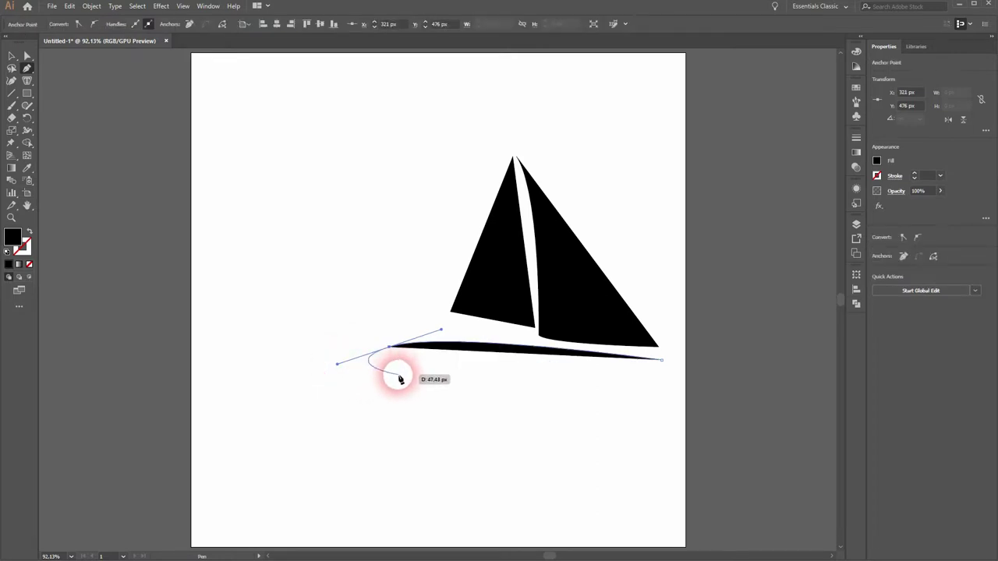
left_click_drag(397, 382, 620, 382)
left_click(662, 361)
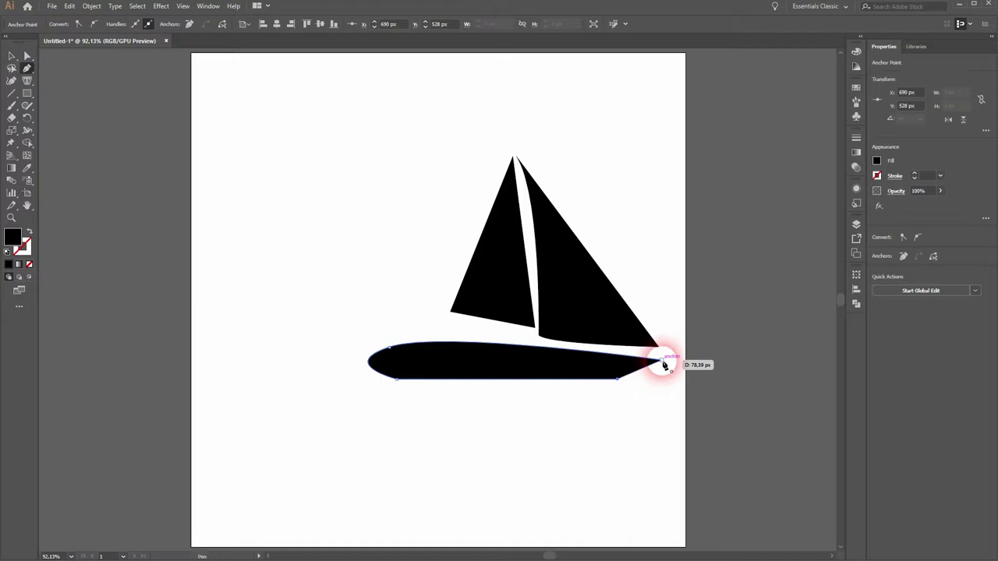
left_click(647, 467, "ctrl")
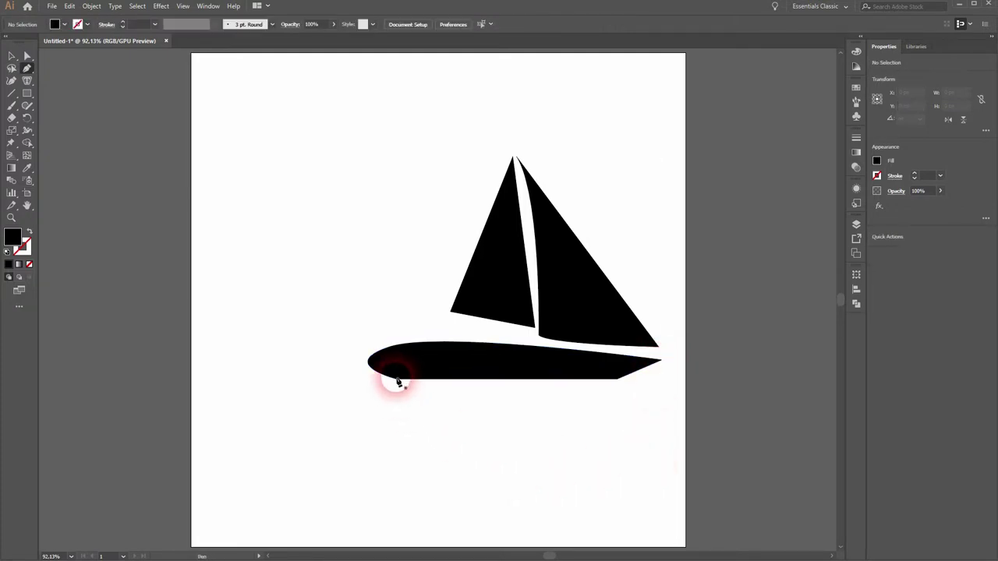
key("v")
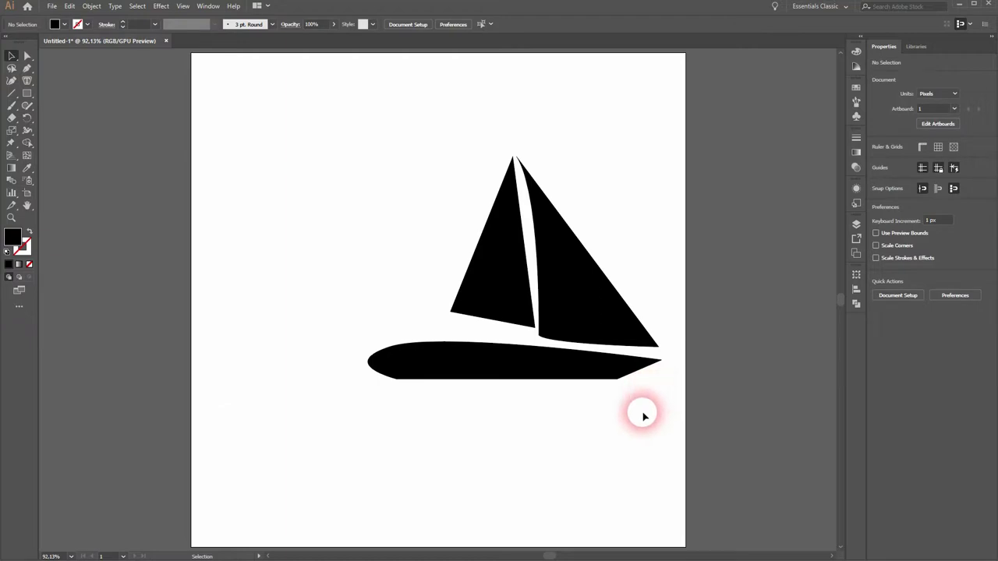
Step: Fill the hull with red from the Fill swatches
left_click(470, 358)
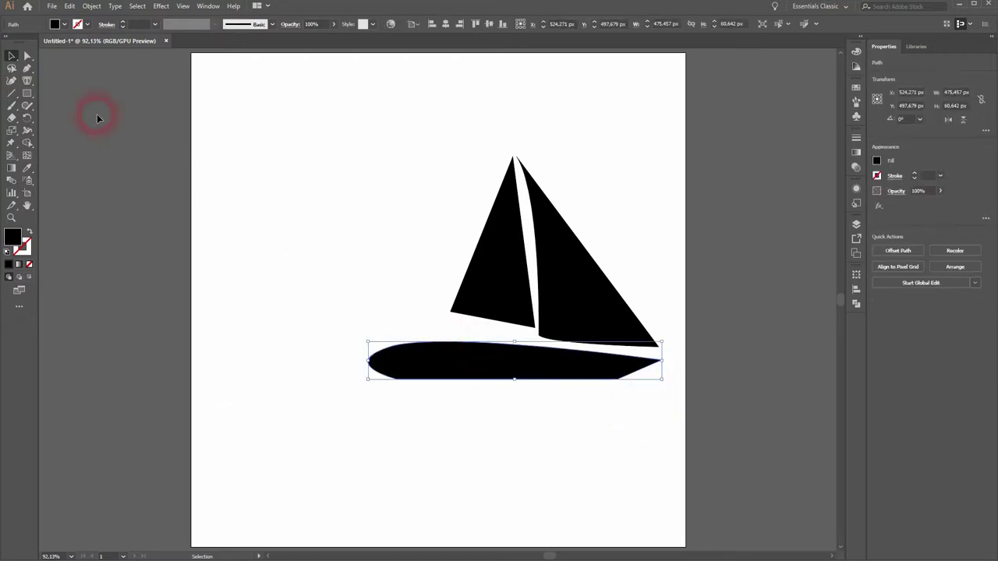
left_click(60, 29)
left_click(48, 43)
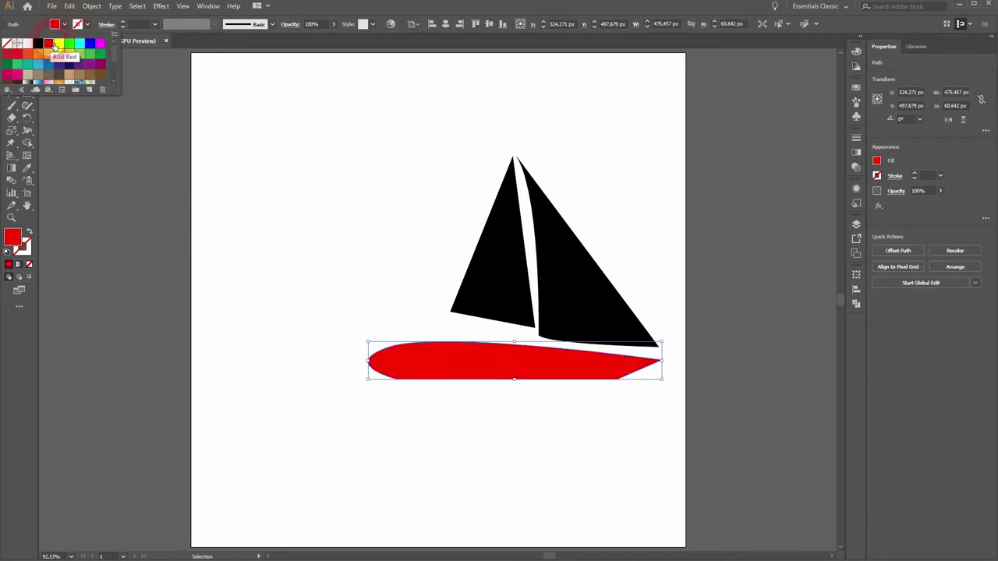
left_click(301, 233)
left_click(301, 234)
Step: Give both sails a white fill
left_click(502, 279)
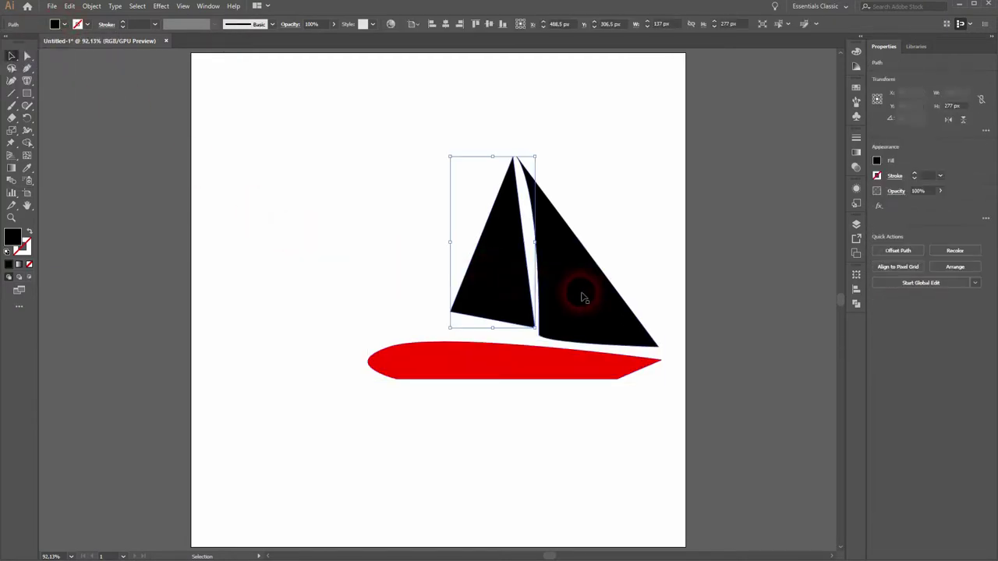
left_click(63, 28)
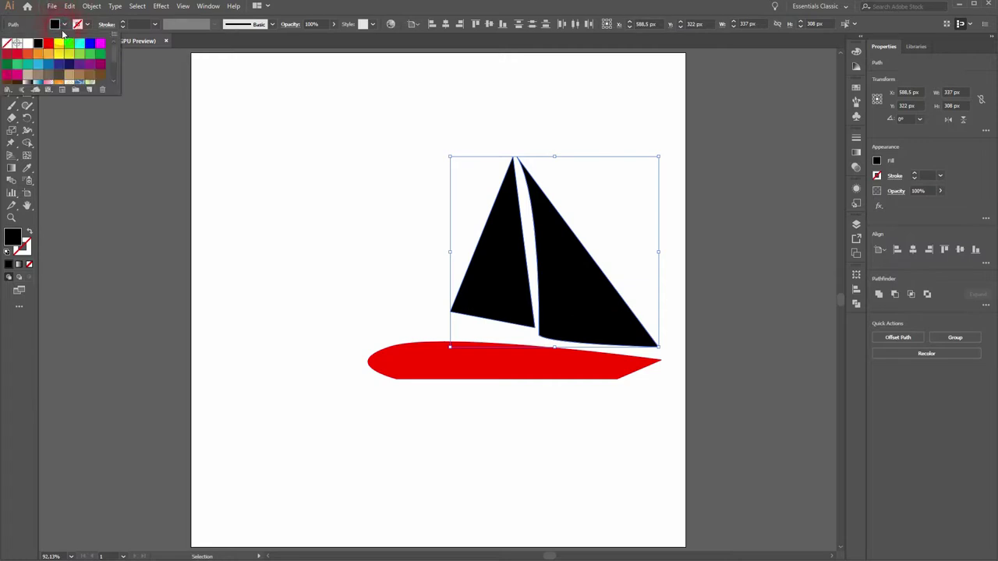
left_click(28, 44)
left_click(227, 177)
left_click(230, 182)
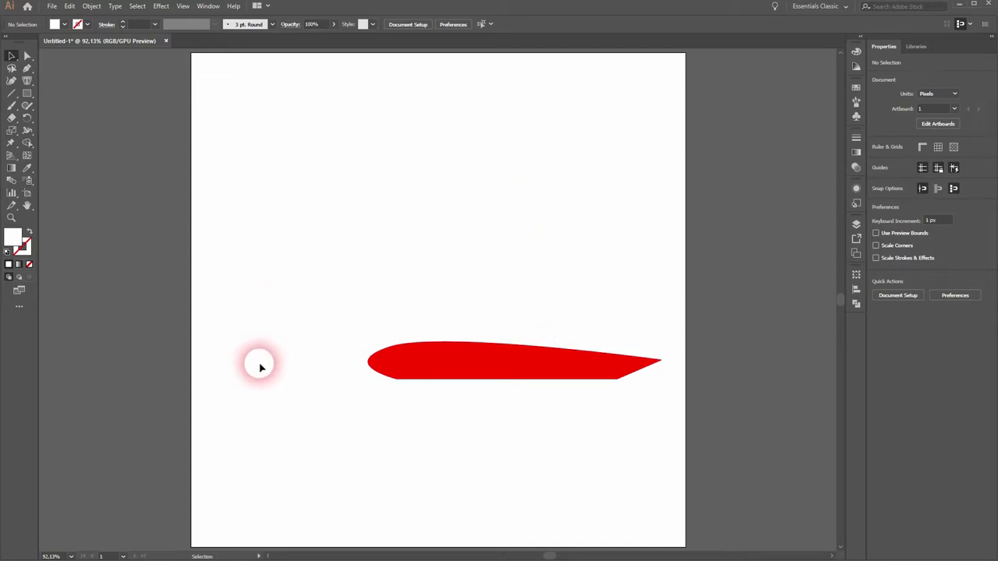
Step: Draw a black-filled ellipse near the artboard's top-left with the Ellipse Tool
left_click(30, 94)
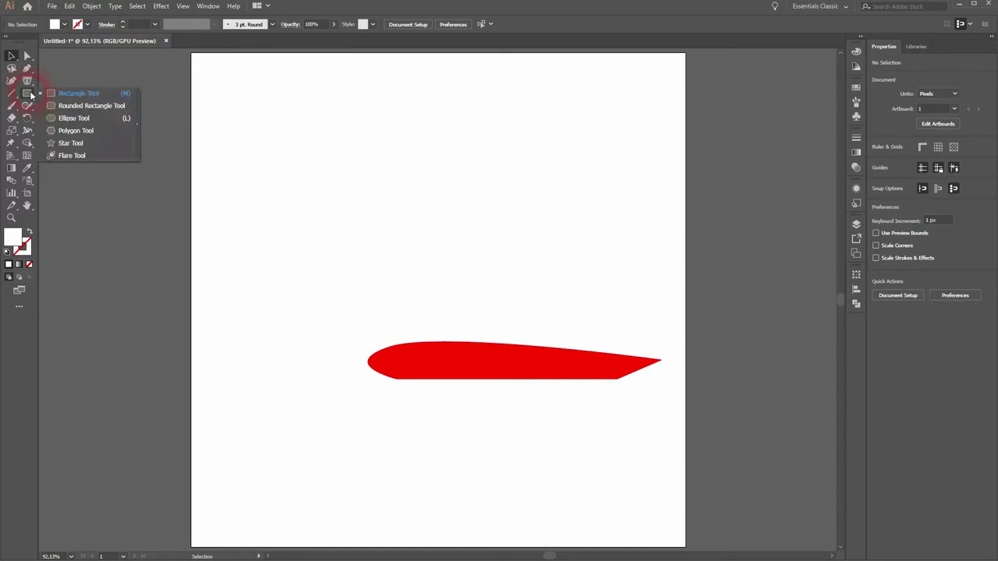
left_click(77, 117)
left_click_drag(212, 147, 319, 222)
left_click(65, 25)
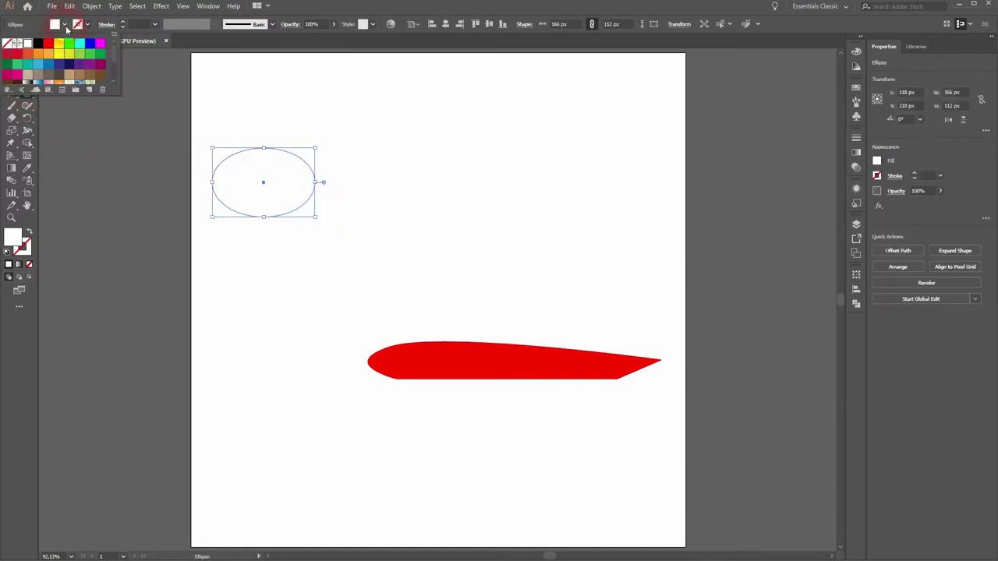
left_click(38, 44)
left_click(149, 111)
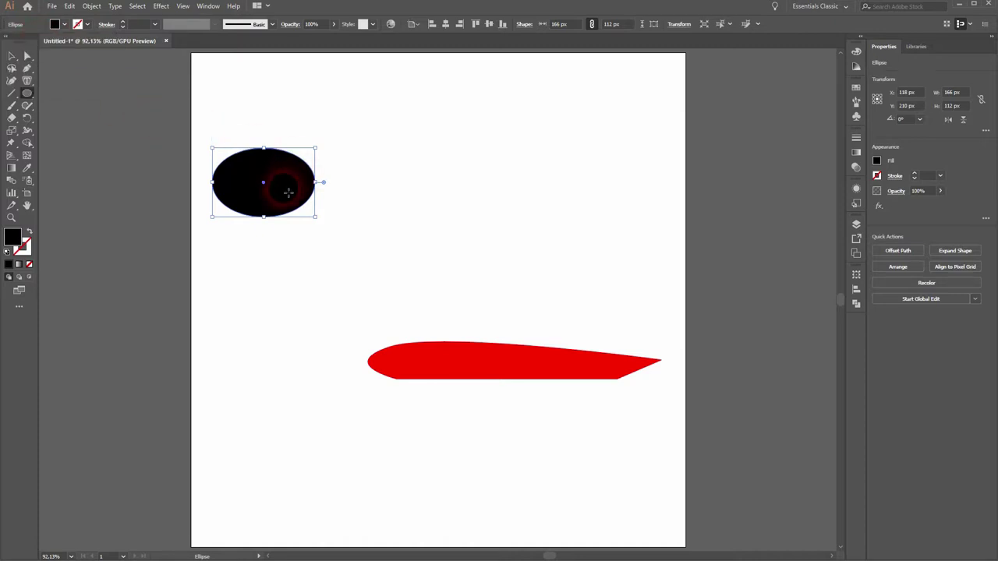
Step: Alt-drag several overlapping ellipse copies into a cloud shape and select them all
key("v")
left_click_drag(283, 183, 304, 254)
left_click_drag(287, 222, 309, 147)
left_click(239, 184)
left_click_drag(216, 215, 254, 148)
left_click(135, 319)
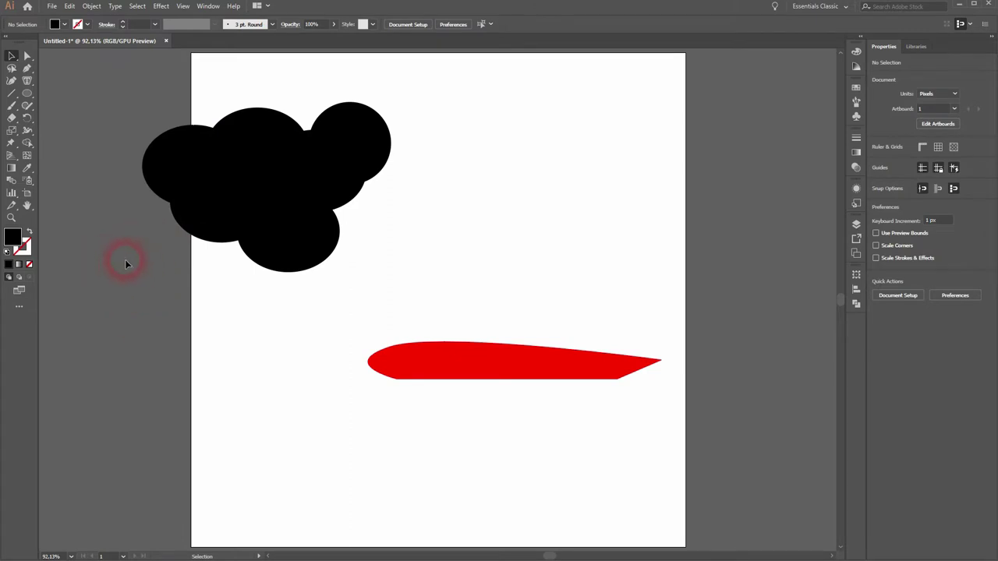
left_click_drag(123, 85, 366, 242)
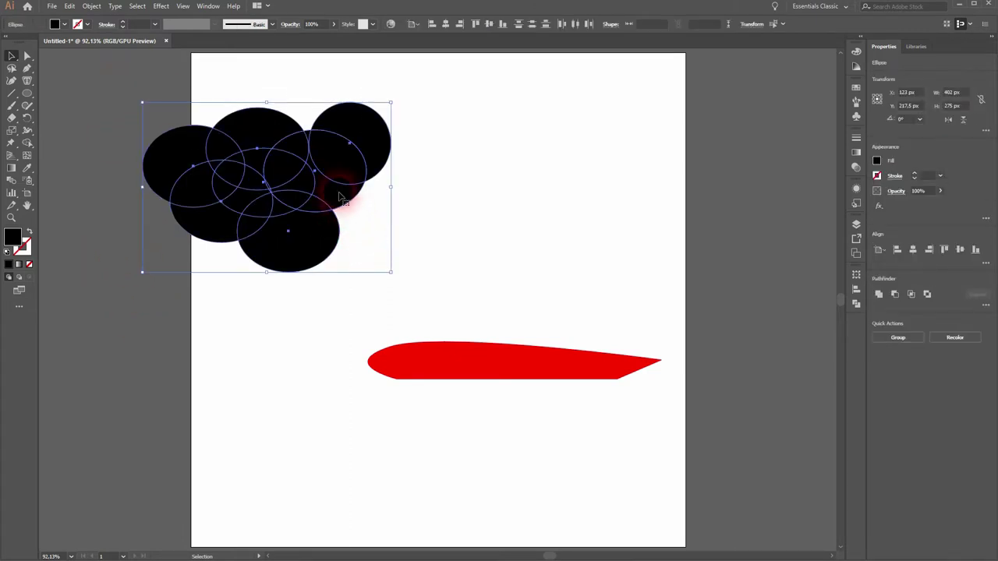
Step: Group the cloud ellipses, widen the group to 423 px, and move it down beside the hull
right_click(370, 131)
left_click(425, 200)
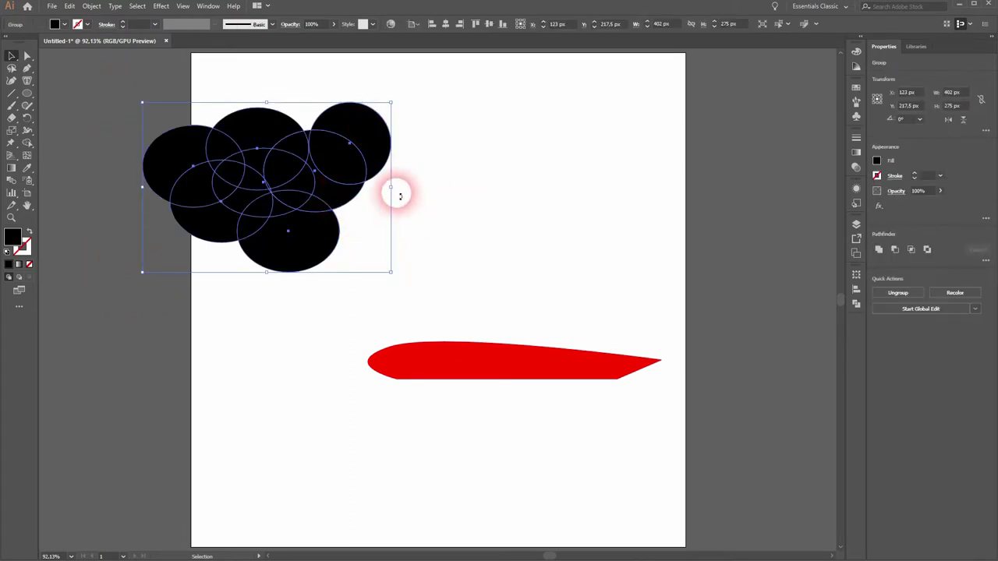
left_click_drag(392, 190, 404, 190)
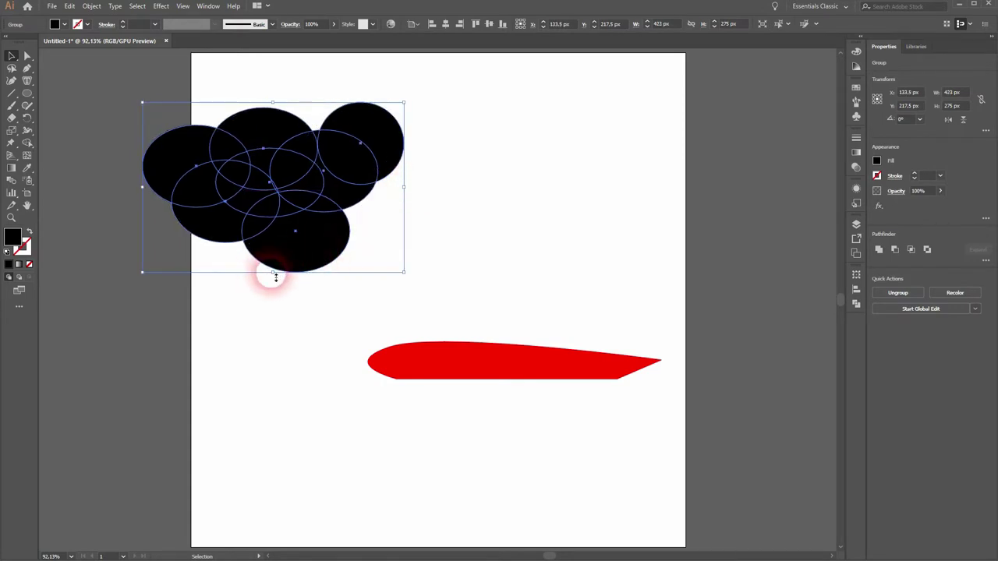
left_click_drag(304, 177, 328, 296)
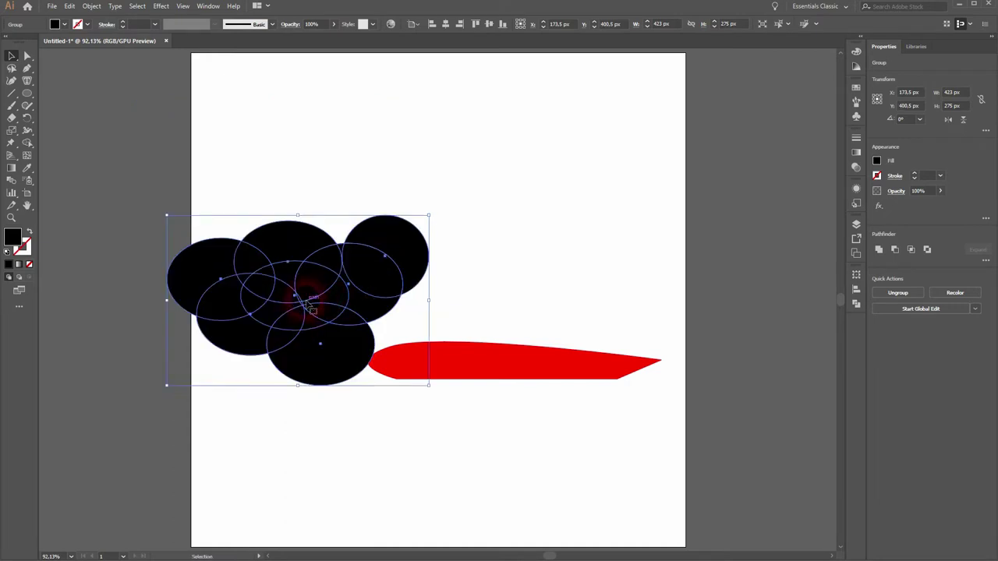
Step: Send the cloud behind the red hull and copy it toward the upper right
right_click(331, 300)
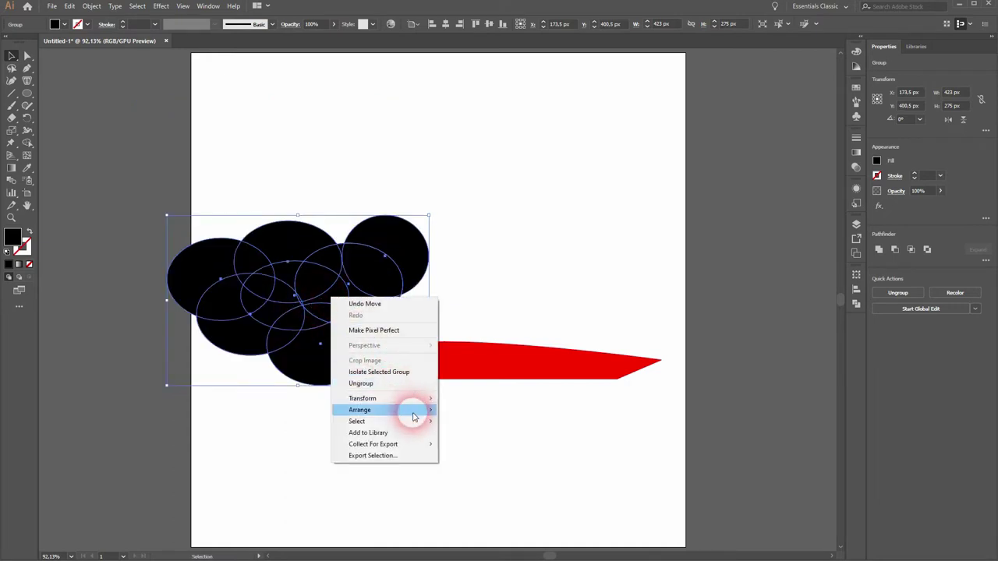
mouse_move(413, 417)
left_click(471, 443)
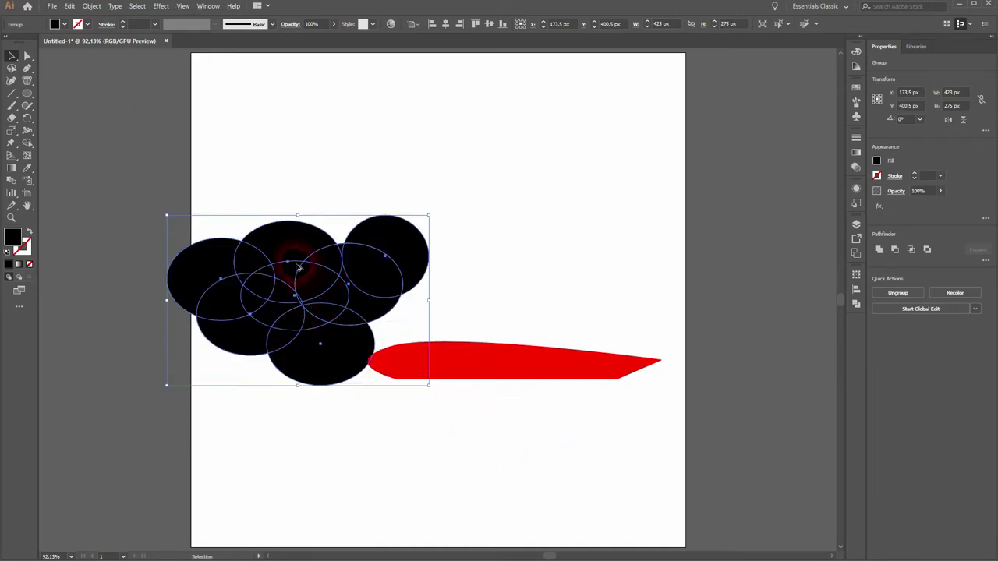
left_click_drag(298, 261, 616, 138)
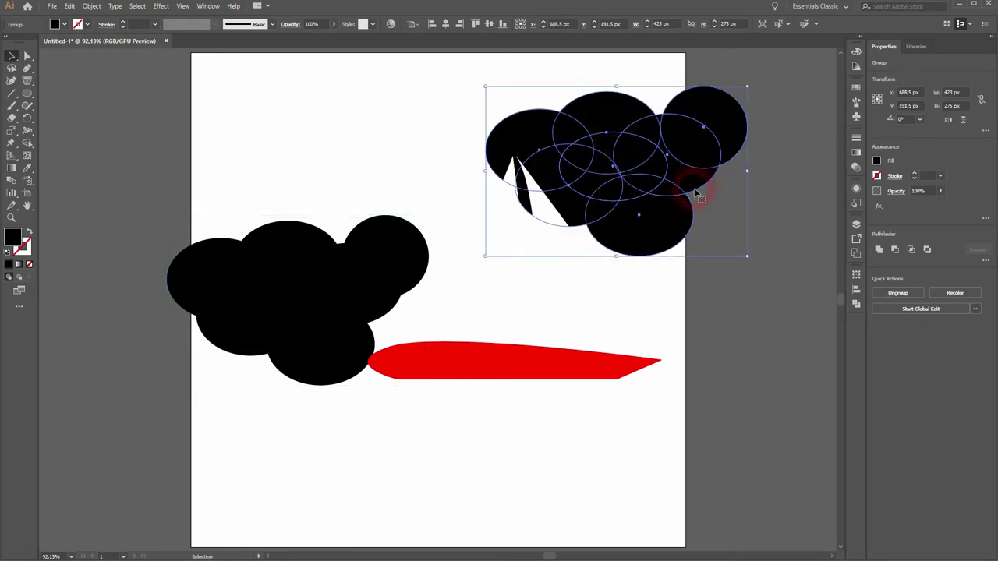
Step: Ungroup the cloud copy and stretch its ellipses wider and taller around the sails
left_click_drag(577, 201, 612, 198)
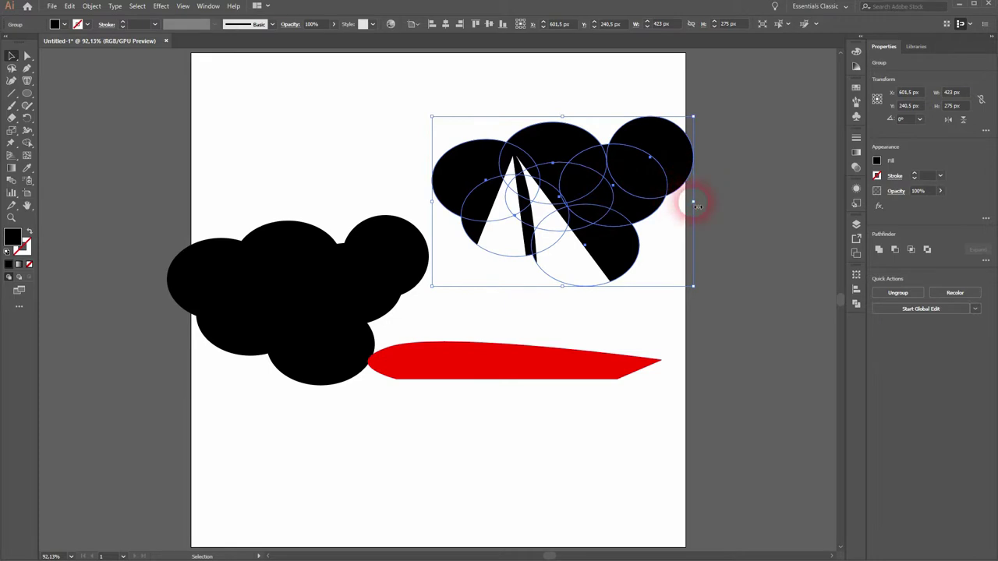
left_click_drag(696, 205, 745, 201)
left_click(701, 270)
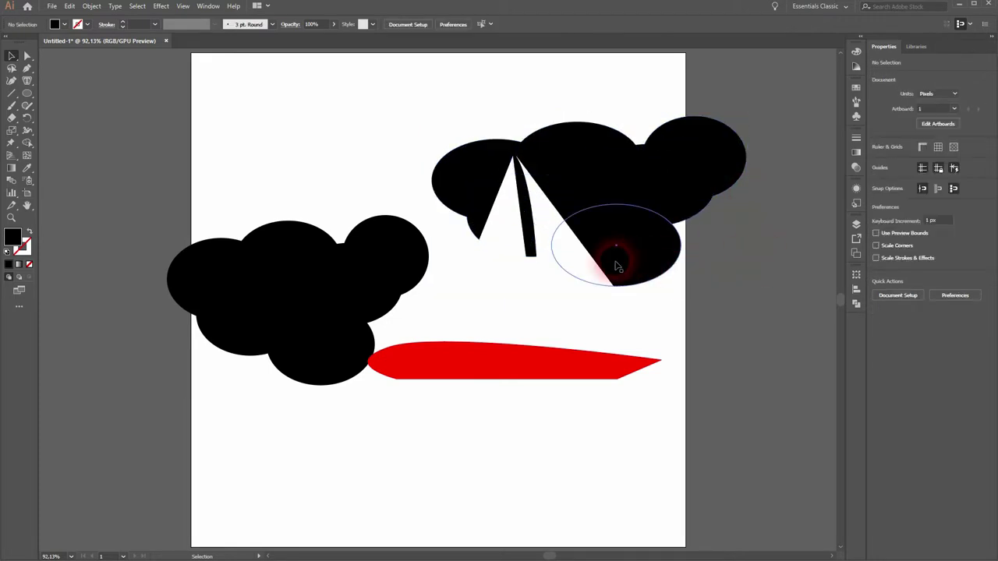
key("ctrl+z")
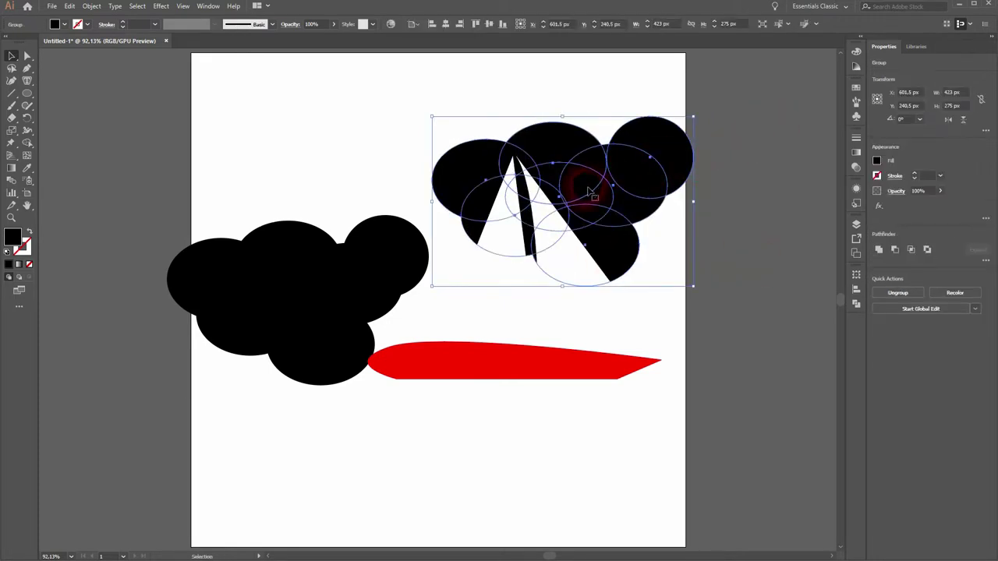
right_click(570, 152)
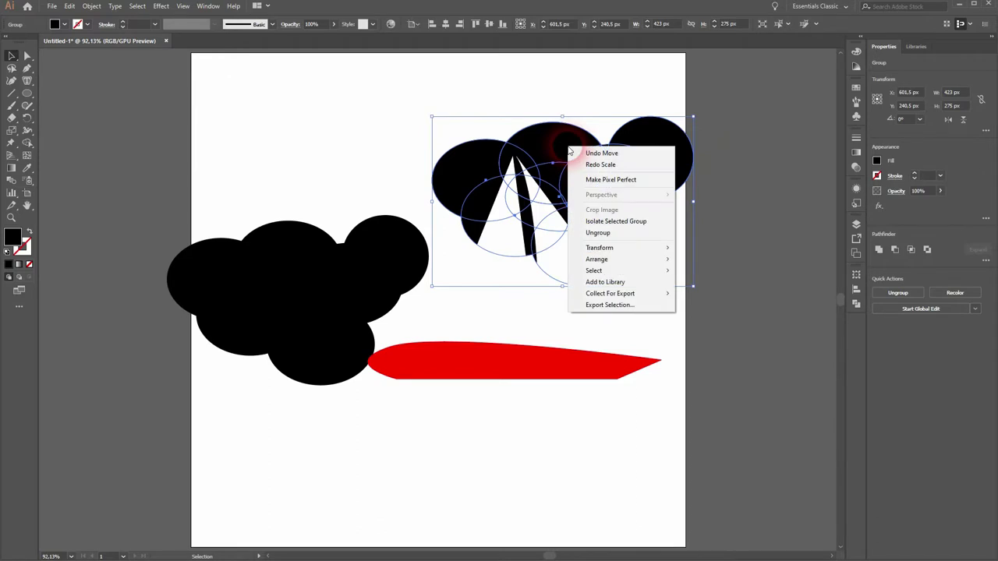
left_click(602, 231)
left_click_drag(698, 205, 741, 202)
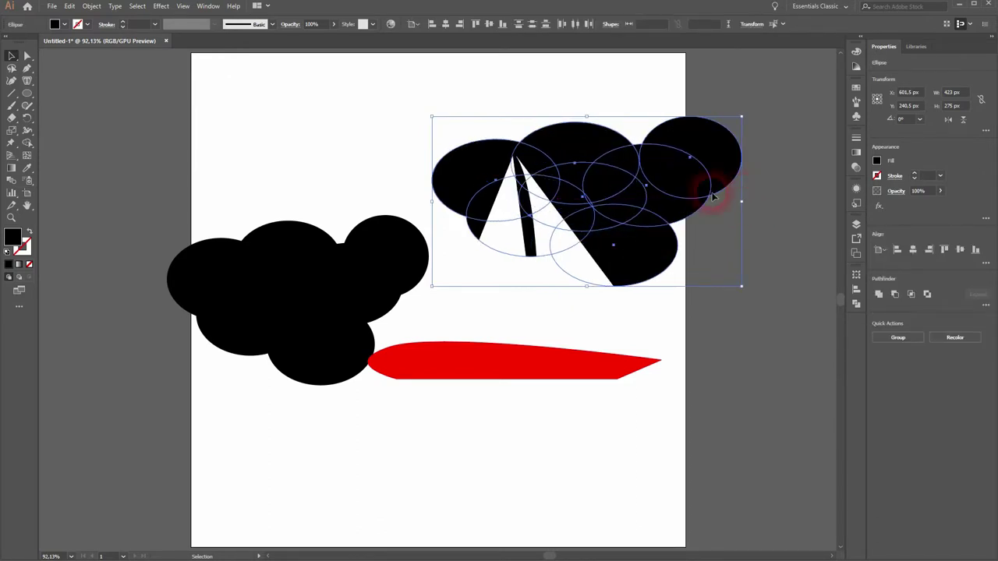
left_click_drag(593, 118, 597, 97)
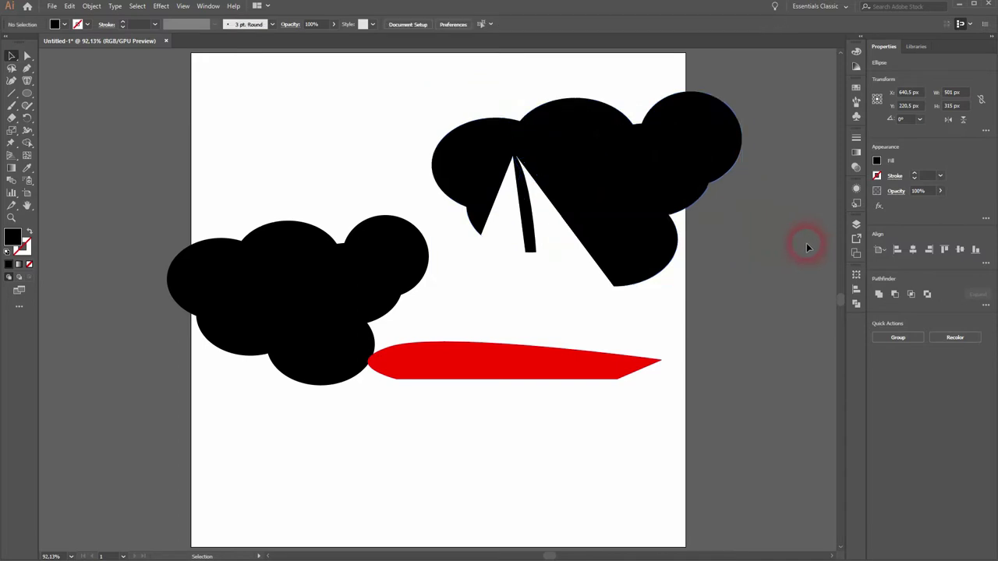
Step: Widen a hidden ellipse to about 206 px and make the left ellipse taller
left_click(655, 242)
left_click_drag(676, 239, 730, 239)
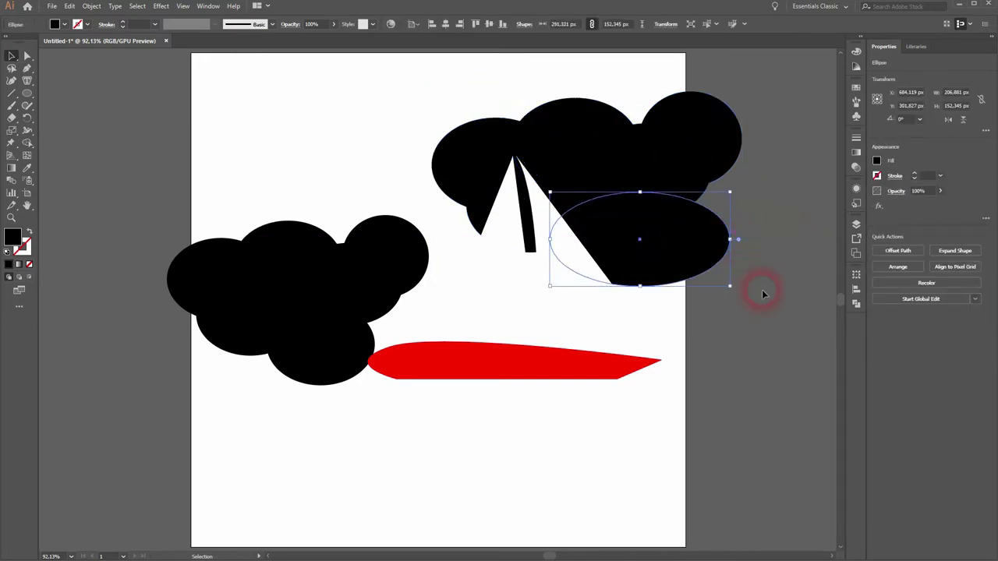
left_click(792, 316)
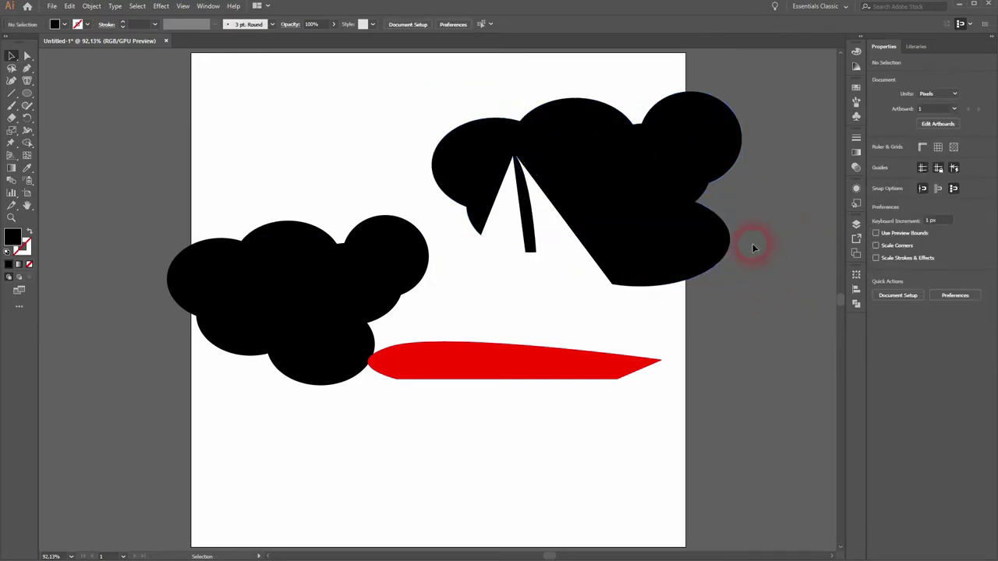
left_click(479, 151)
left_click_drag(496, 115, 499, 100)
left_click(791, 293)
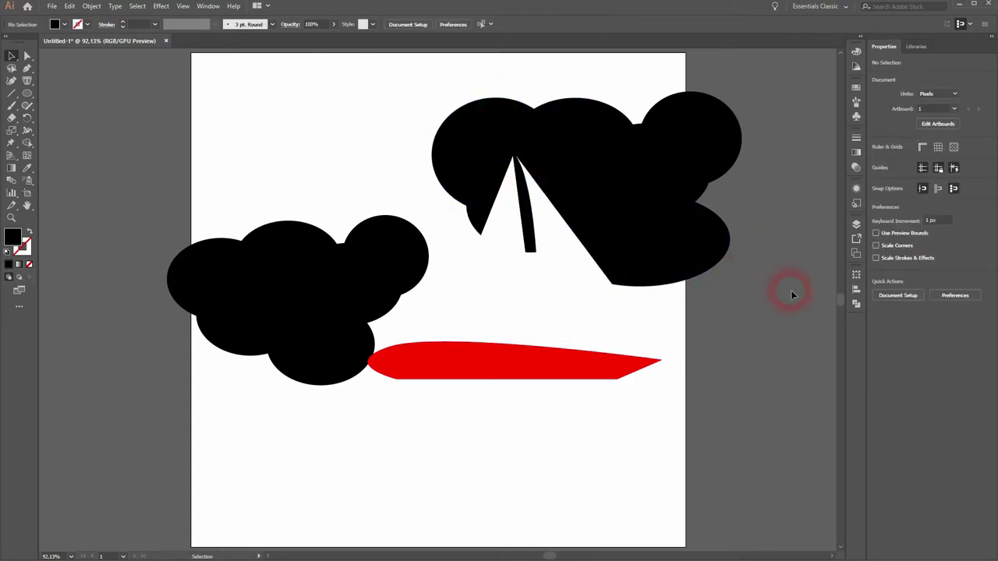
Step: Alt-drag a copy of the left cloud up to the top-left and ungroup it
left_click(297, 293)
left_click_drag(297, 293, 279, 130)
scroll(126, 202, "up", 3)
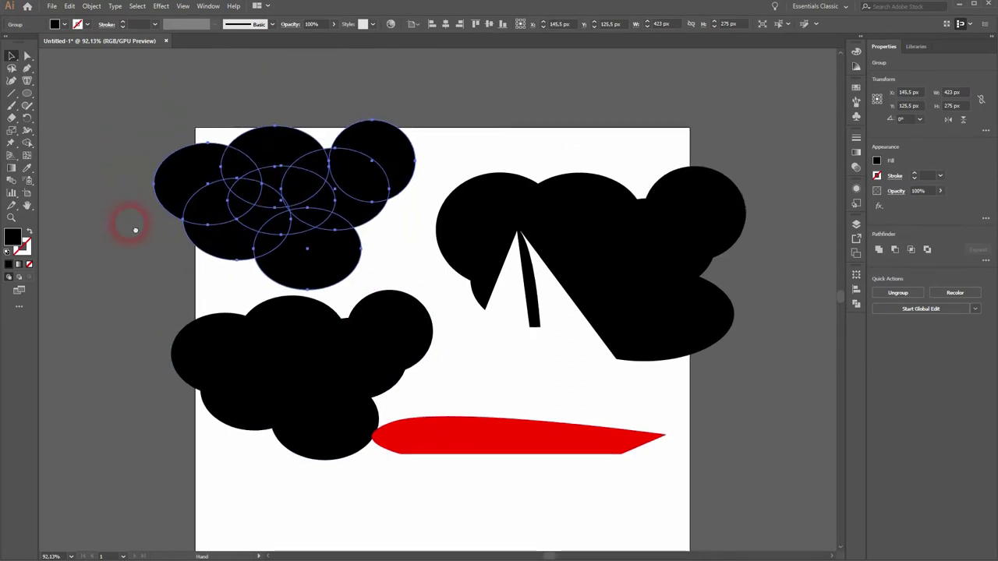
right_click(331, 190)
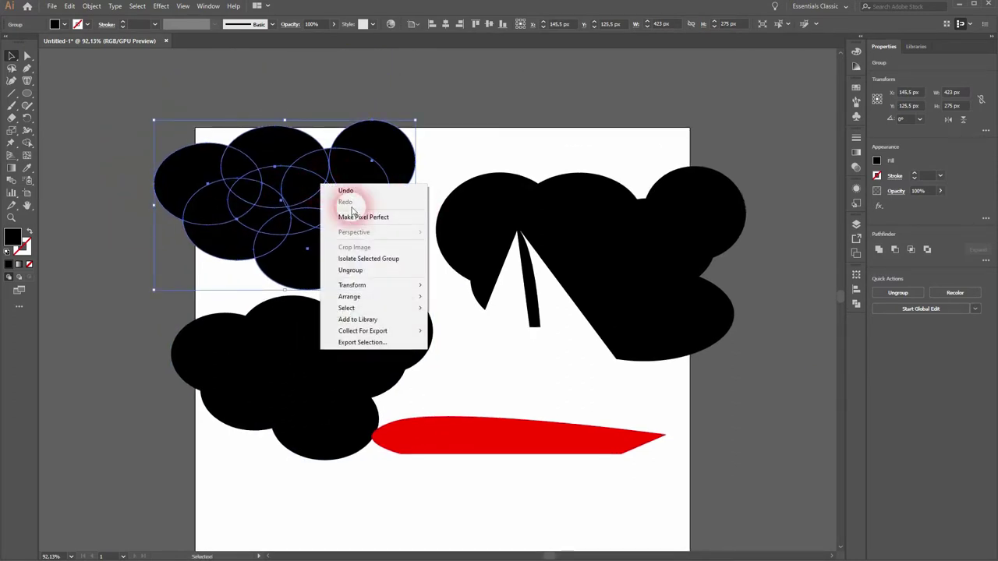
left_click(390, 269)
Step: Widen and heighten the copied ellipses, and lower the top-right ellipse into the cloud
left_click_drag(419, 211, 425, 208)
left_click_drag(290, 121, 289, 104)
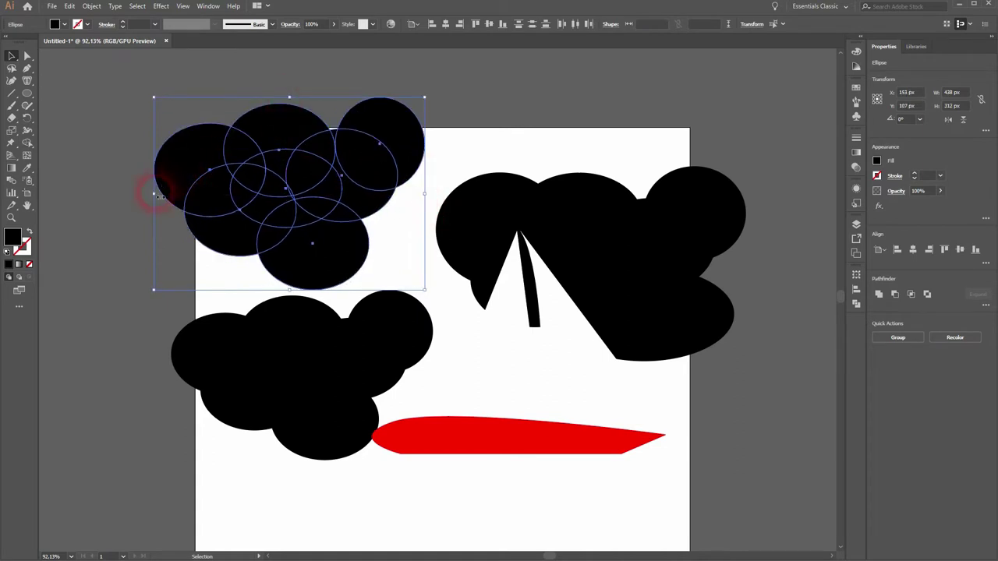
left_click_drag(155, 195, 127, 198)
left_click(113, 351)
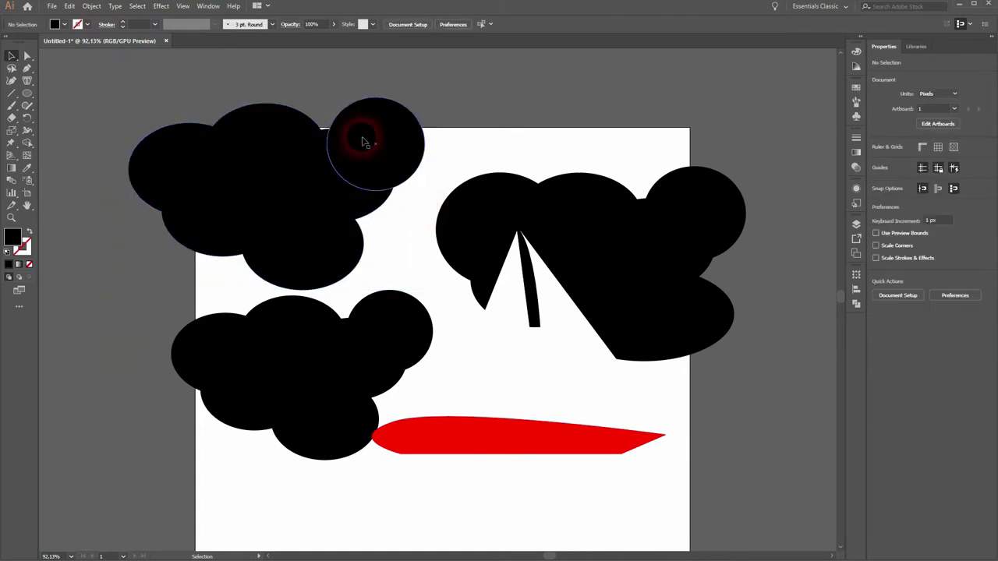
left_click_drag(363, 142, 369, 200)
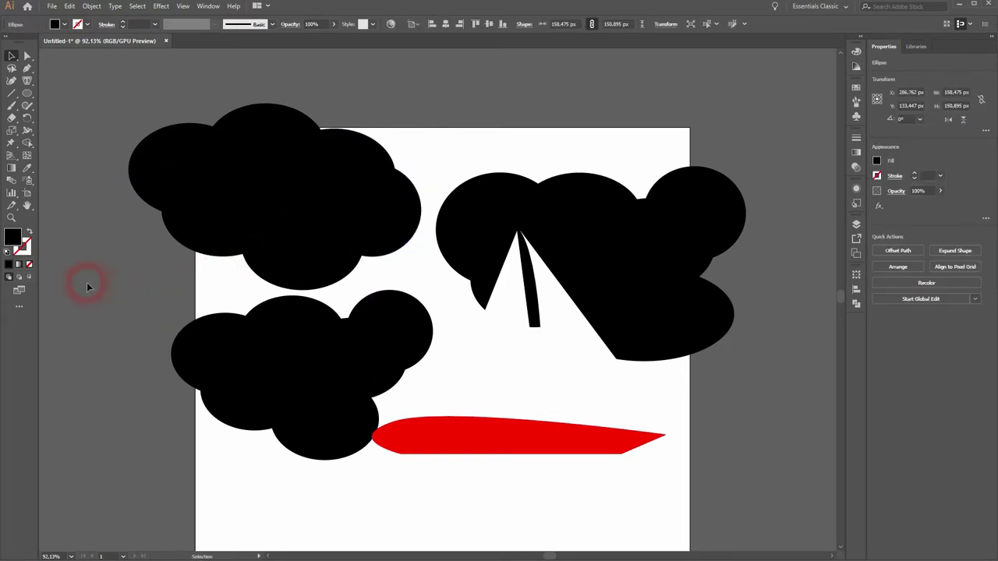
Step: Regroup the top-left cloud's ellipses into one cloud about 473 px wide
left_click(113, 269)
left_click_drag(337, 161, 400, 98)
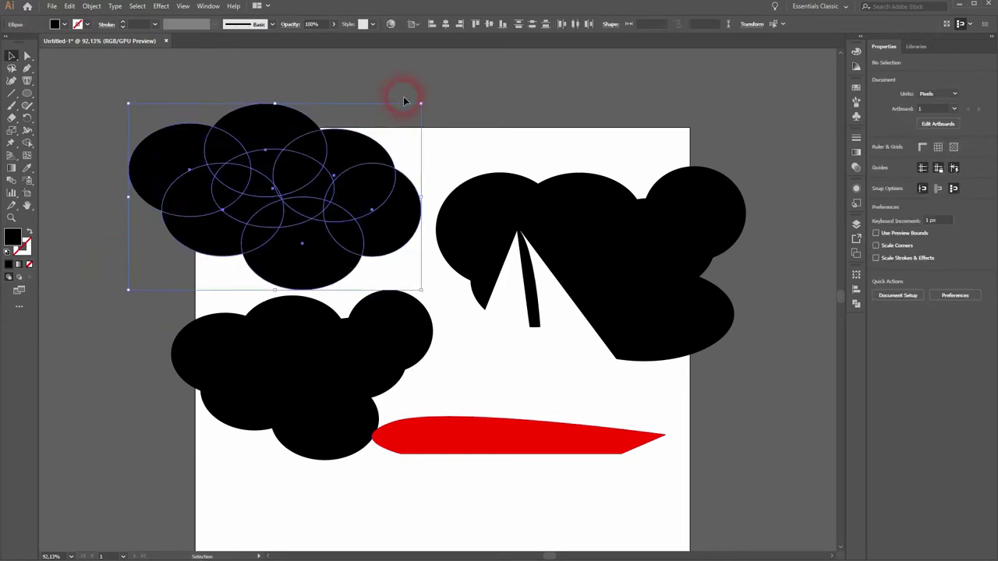
right_click(311, 166)
left_click(337, 230)
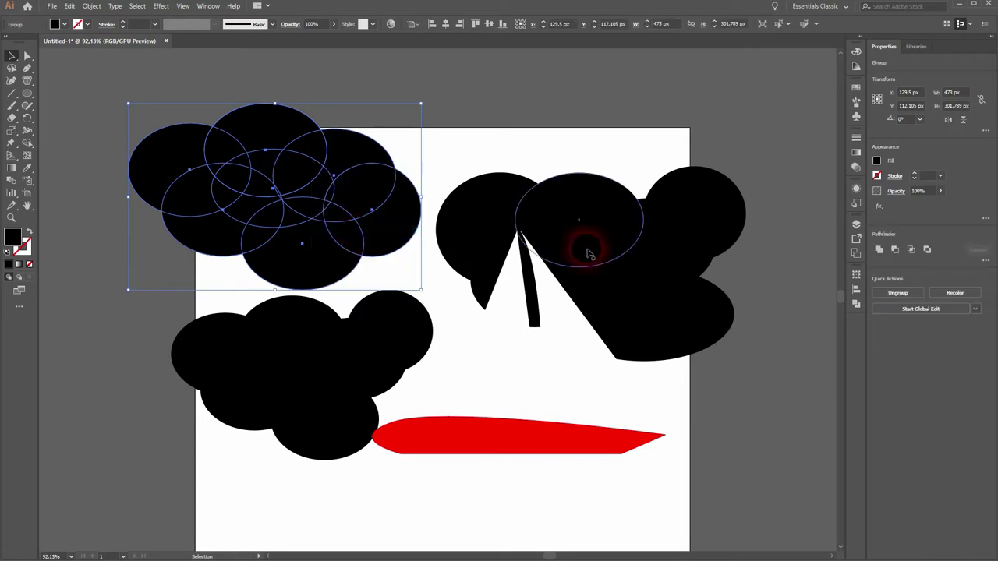
left_click(788, 159)
left_click(521, 141)
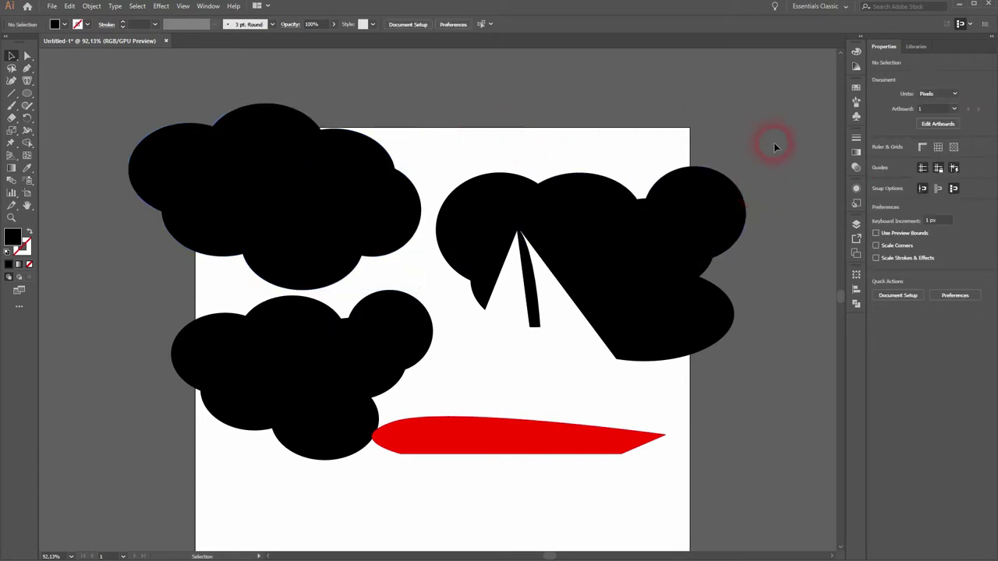
Step: Group the right cloud's ellipses without the sails and stretch the group taller
left_click_drag(776, 147, 466, 348)
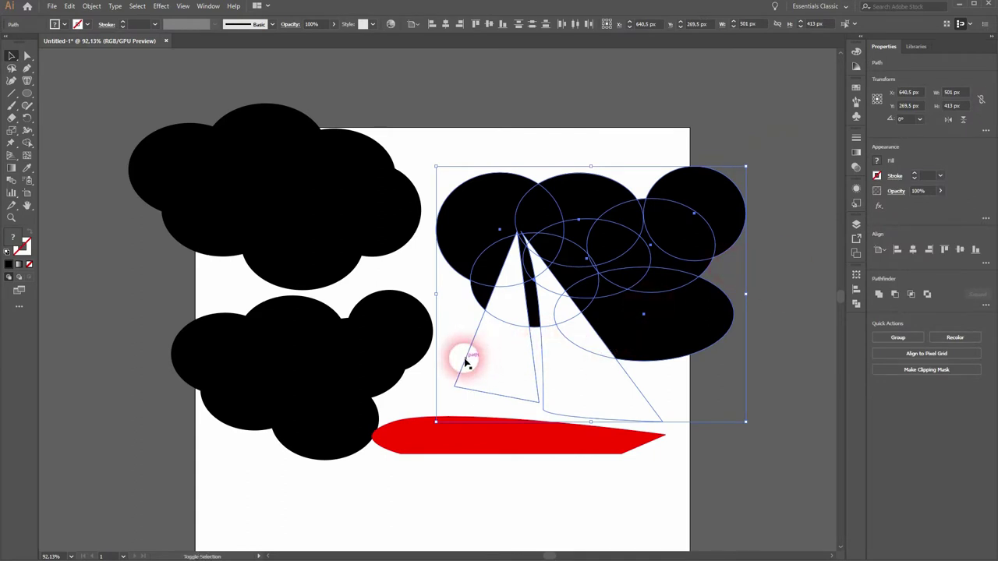
left_click(541, 363, "shift")
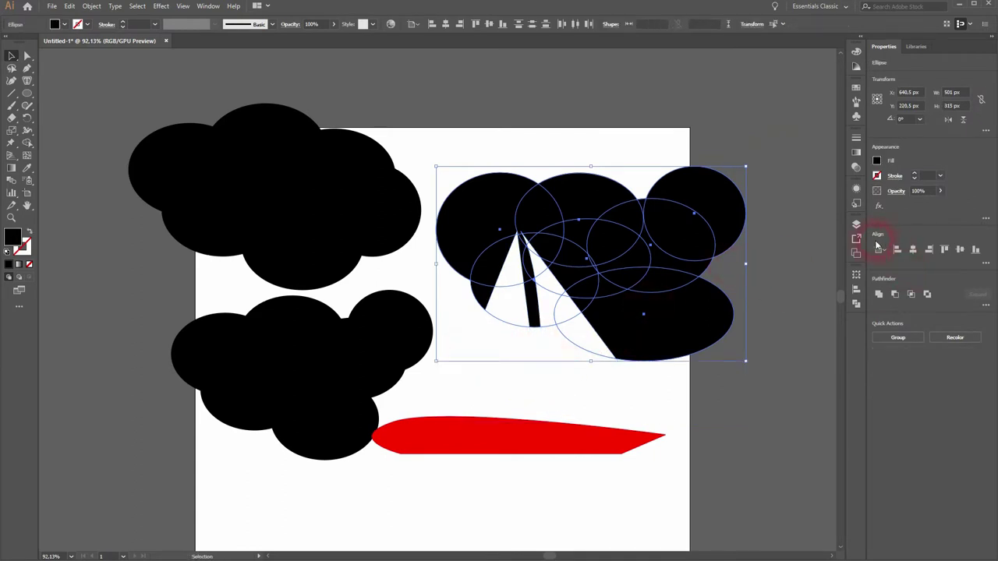
right_click(719, 212)
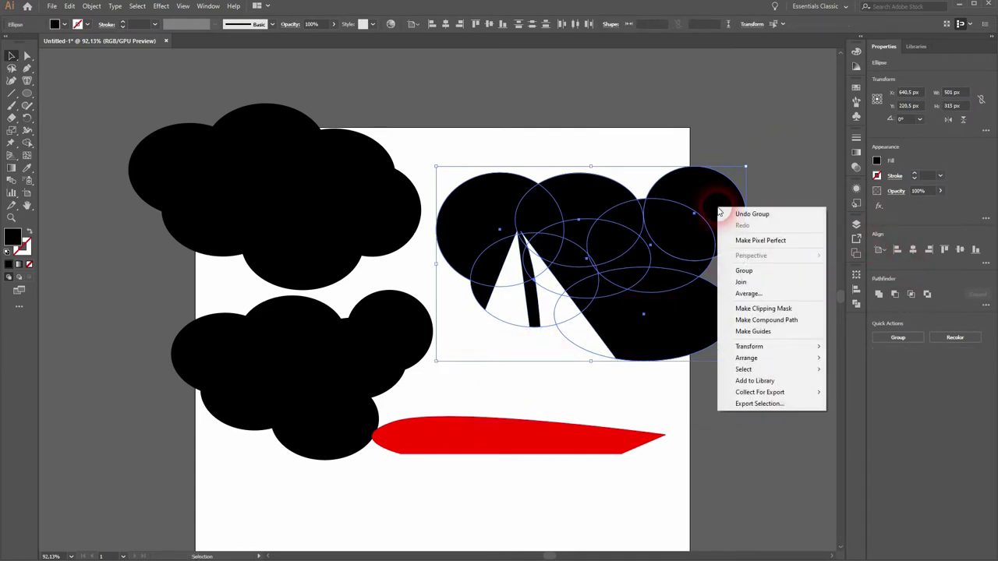
left_click(779, 270)
left_click(591, 165)
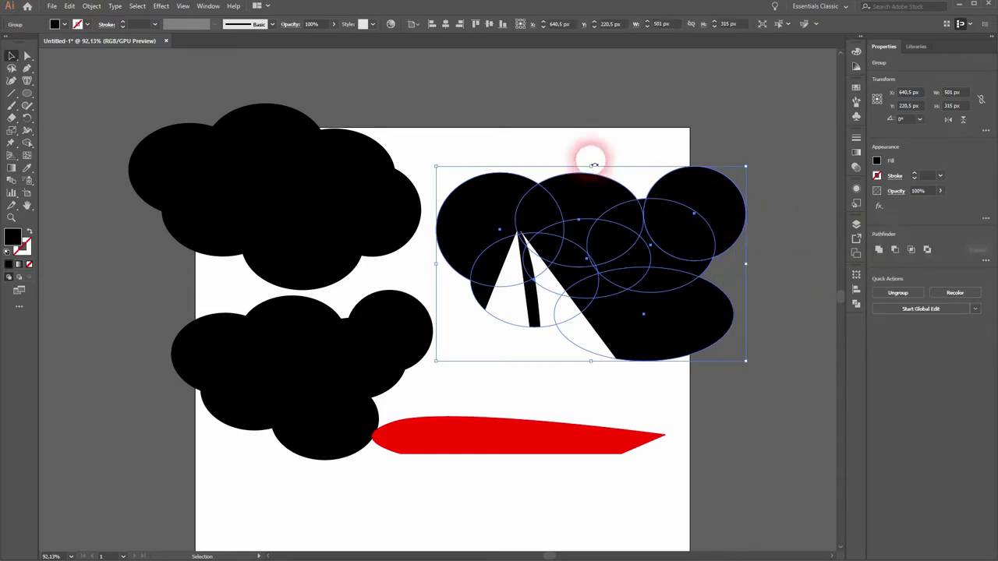
left_click_drag(592, 165, 590, 142)
left_click(806, 301)
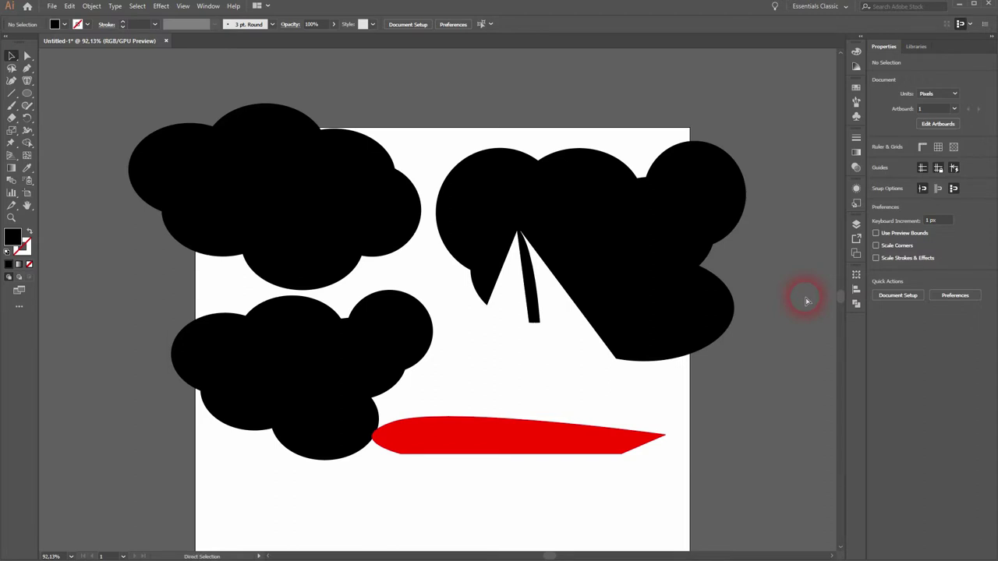
Step: Send copied cloud groups to the back and arrange them around and behind the white sails
left_click_drag(267, 211, 405, 333)
right_click(292, 287)
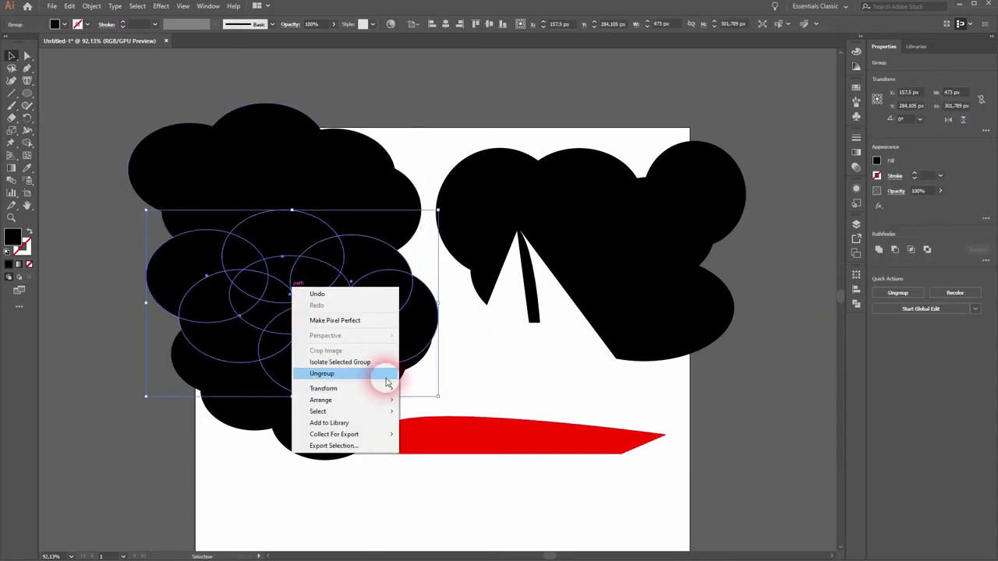
mouse_move(343, 400)
left_click(463, 437)
left_click_drag(352, 310, 528, 330)
right_click(684, 359)
left_click(797, 437)
left_click_drag(439, 345, 429, 364)
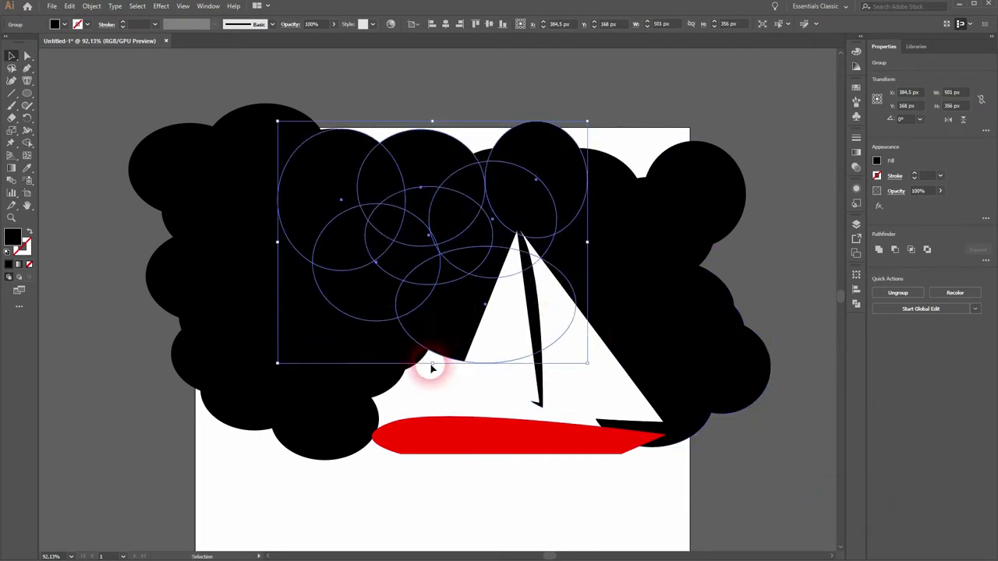
left_click(548, 341)
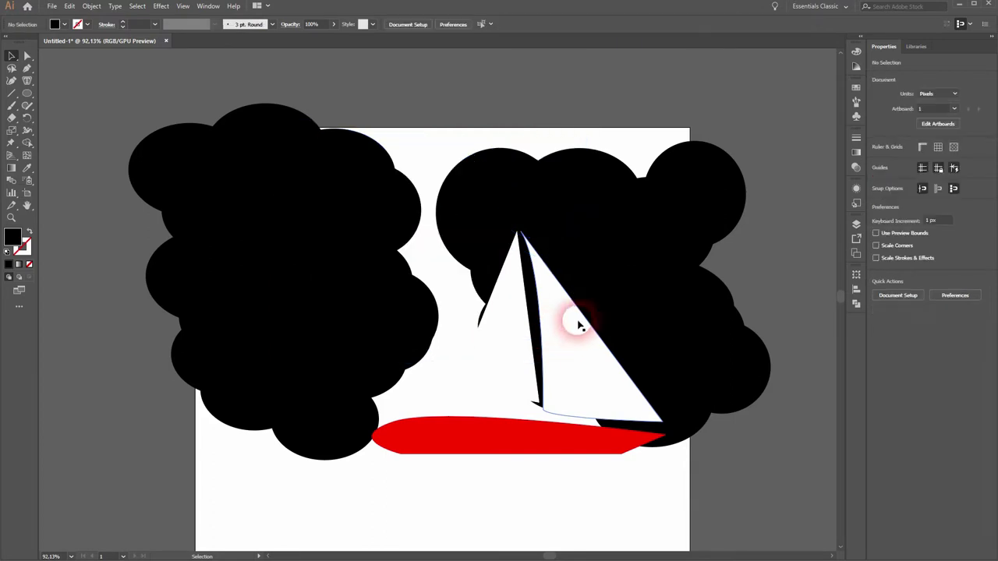
Step: Draw a large rectangle covering the whole scene and send it behind all artwork
left_click_drag(34, 91, 62, 92)
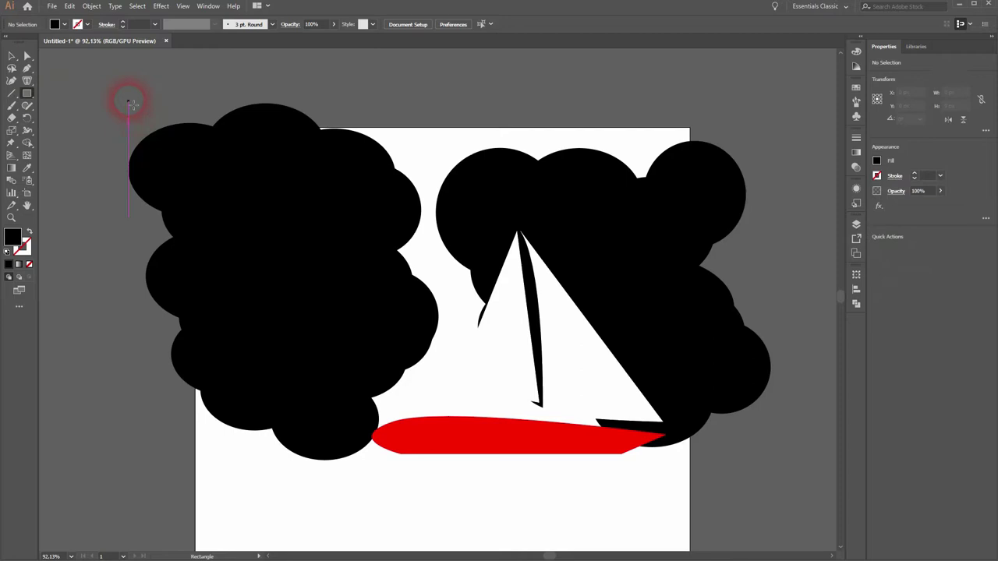
left_click_drag(129, 100, 786, 436)
right_click(136, 129)
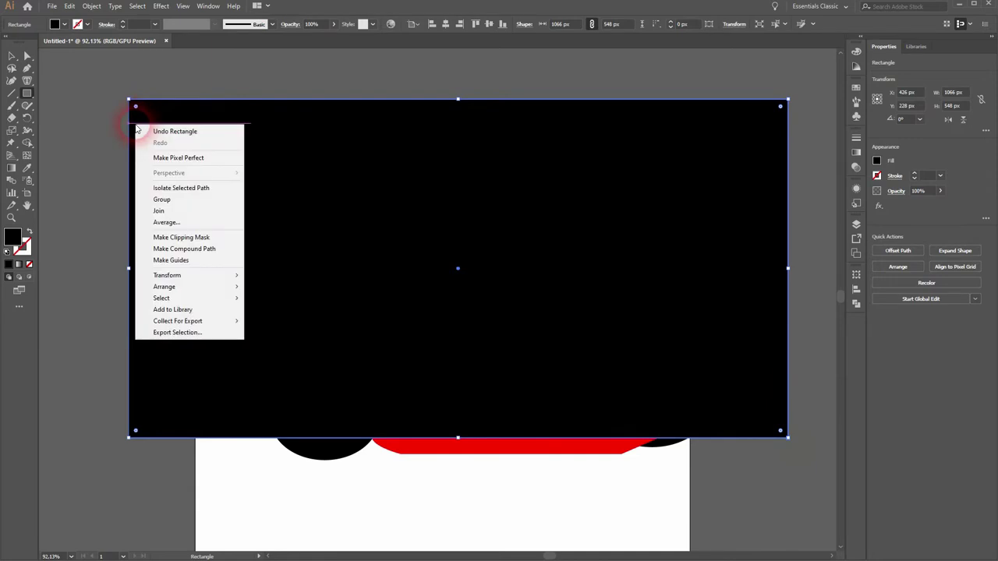
mouse_move(212, 286)
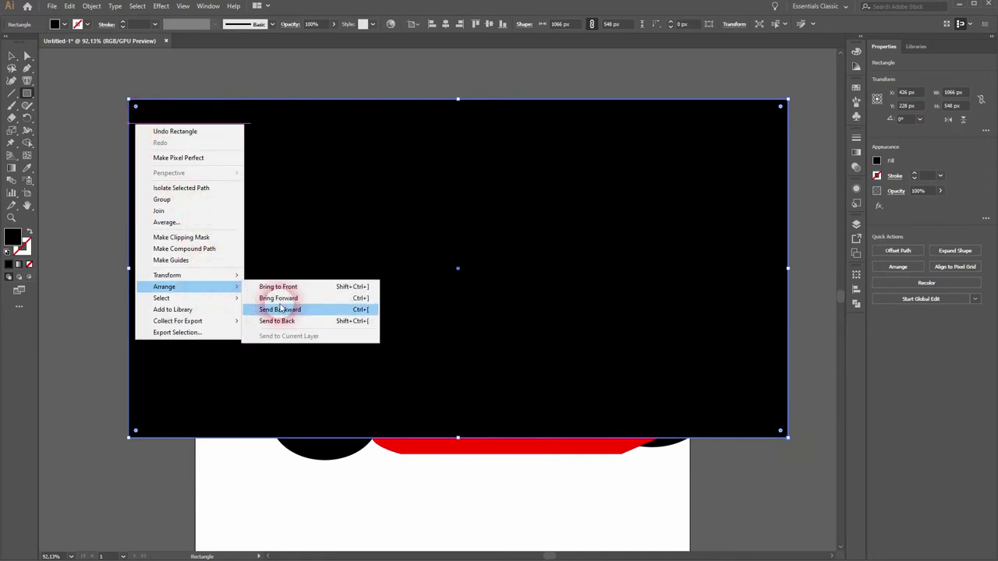
left_click(307, 322)
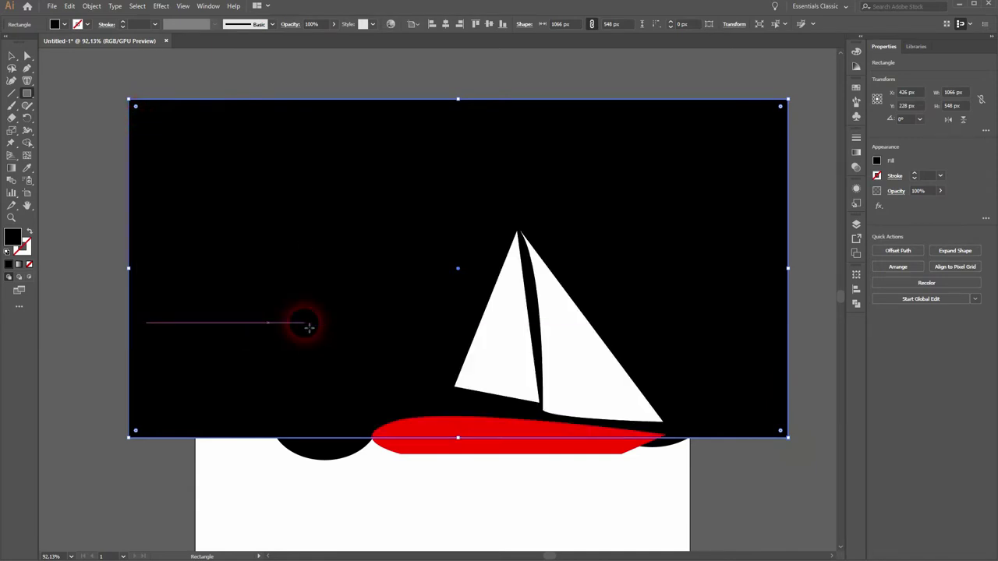
Step: Fill the background rectangle light blue and return to the Selection tool
left_click(64, 25)
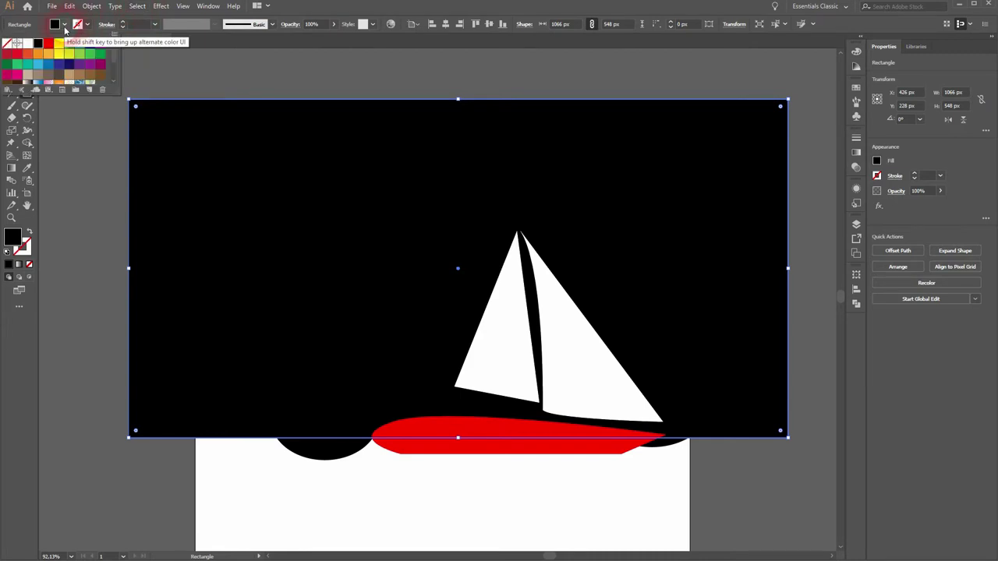
left_click(29, 67)
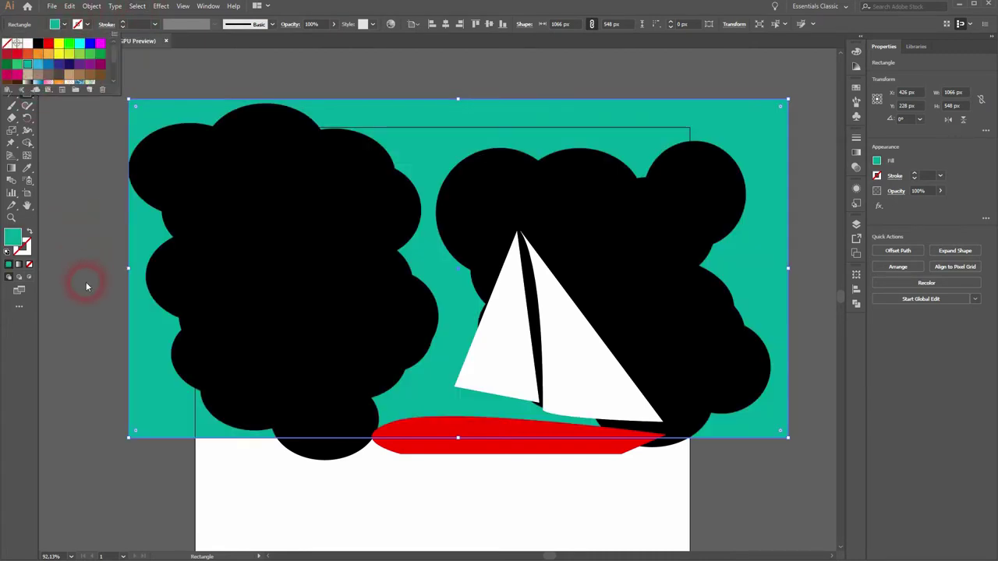
left_click(38, 63)
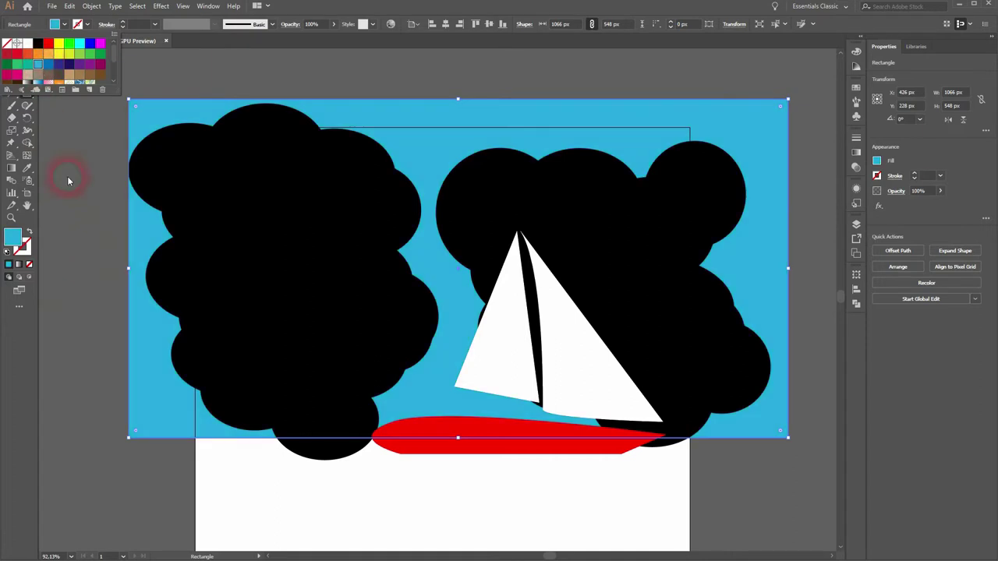
left_click(91, 264)
left_click(75, 272)
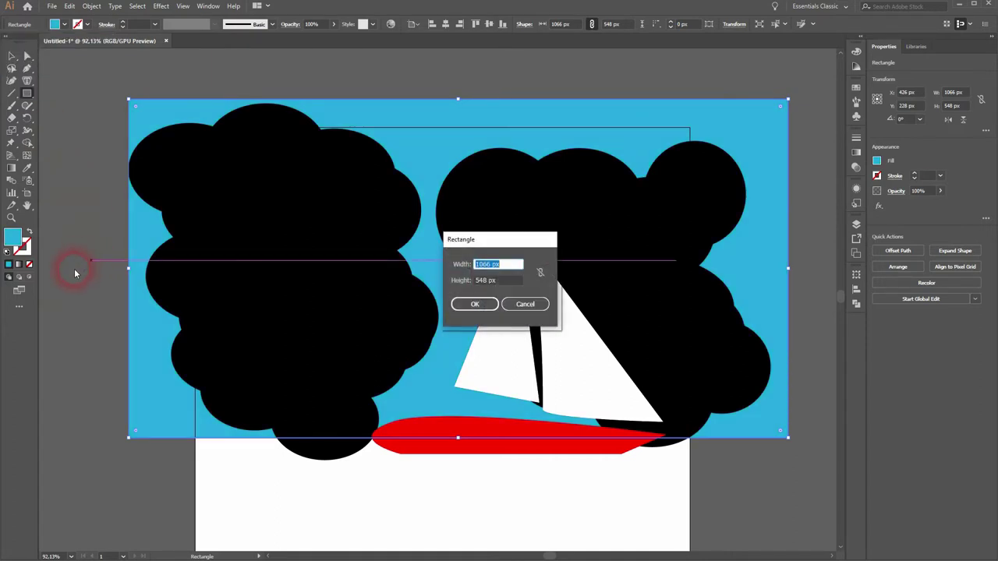
left_click(526, 304)
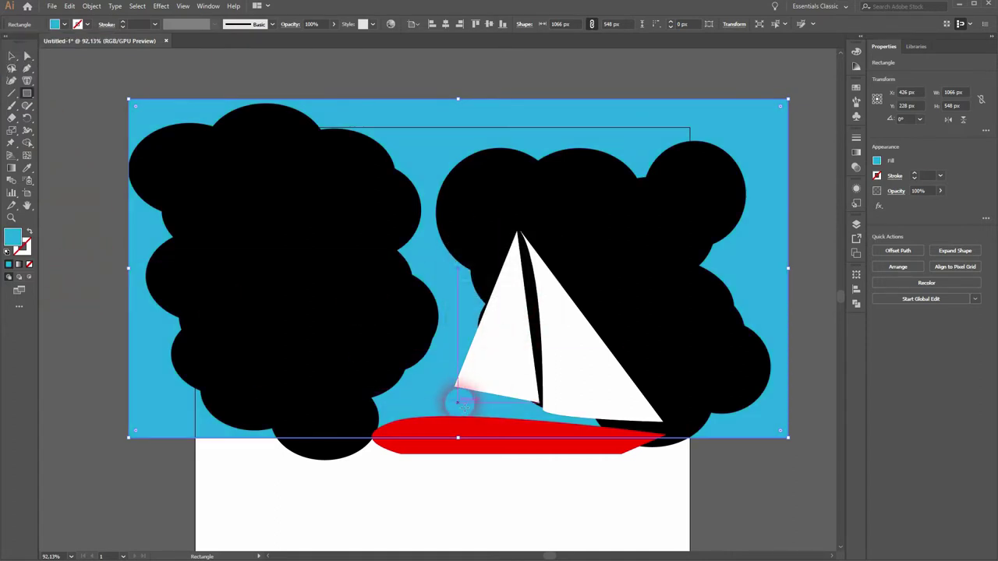
left_click(12, 56)
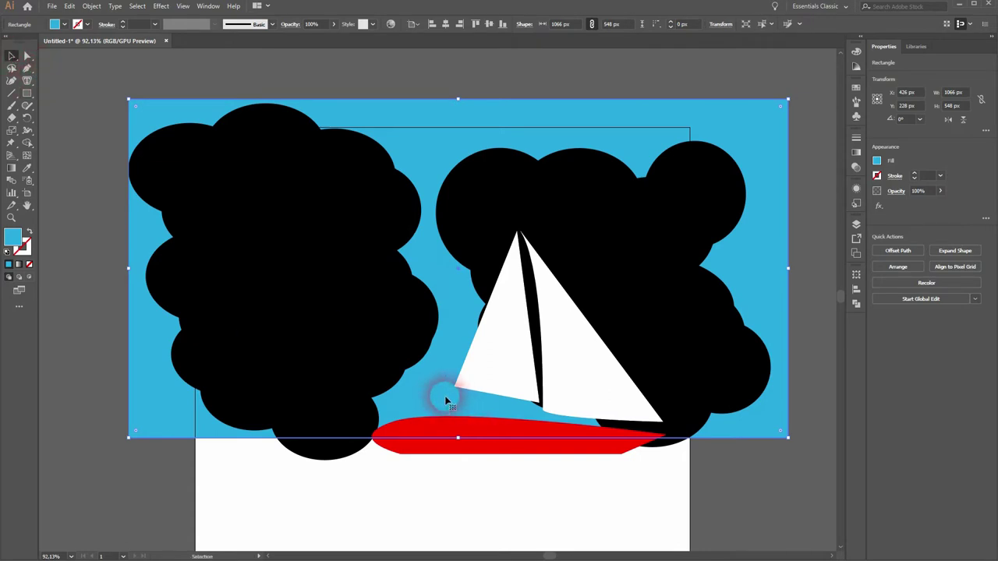
Step: Alt-drag a copy of the sky rectangle and squash it into a 68 px strip at its bottom
key("ctrl+minus")
key("ctrl+minus")
key("ctrl+minus")
left_click_drag(482, 308, 491, 445)
key("ctrl+plus")
key("ctrl+plus")
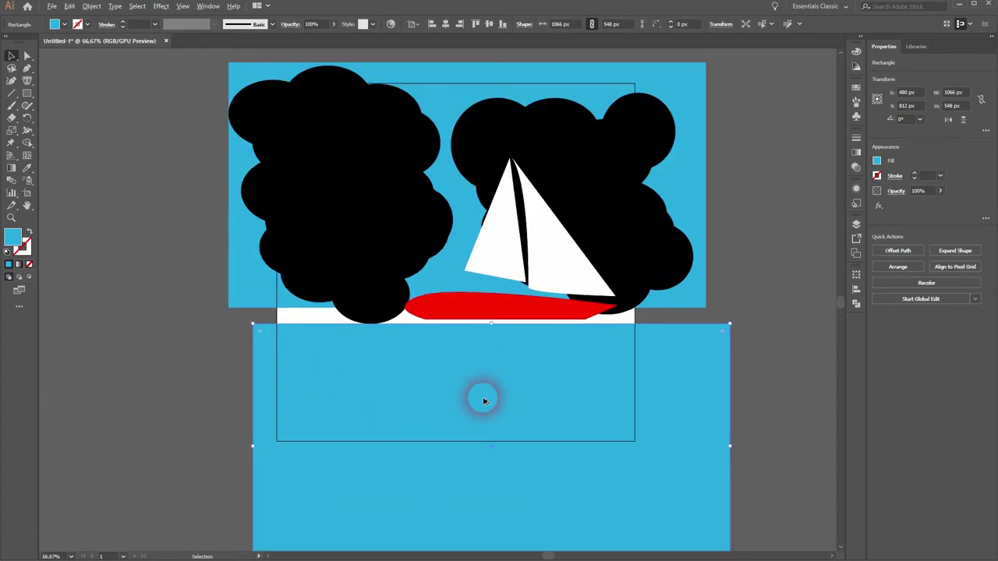
left_click_drag(464, 360, 437, 343)
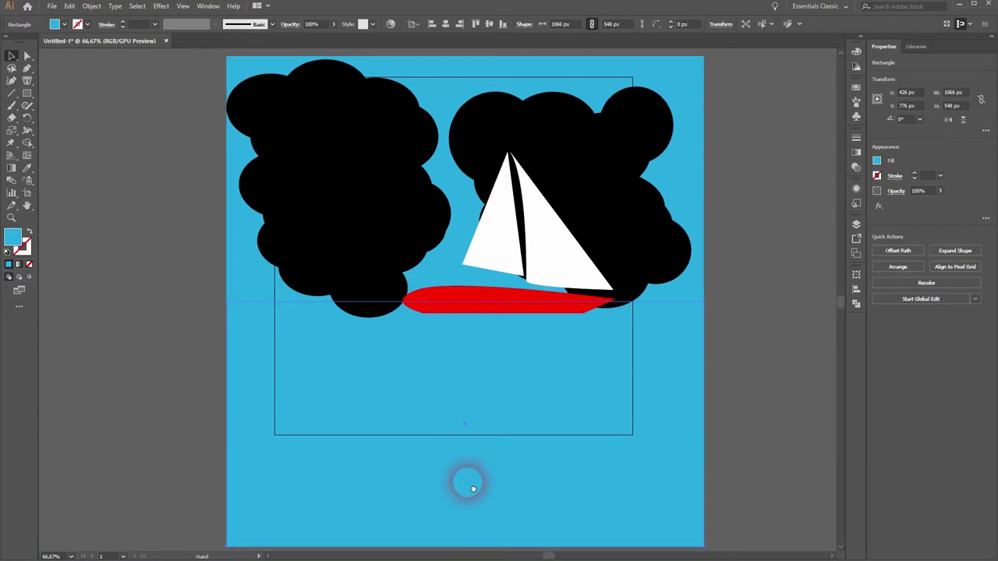
scroll(465, 481, "down", 3)
left_click_drag(464, 473, 486, 262)
Step: Fill the strip dark blue and Alt-drag a duplicate just below it
left_click(63, 25)
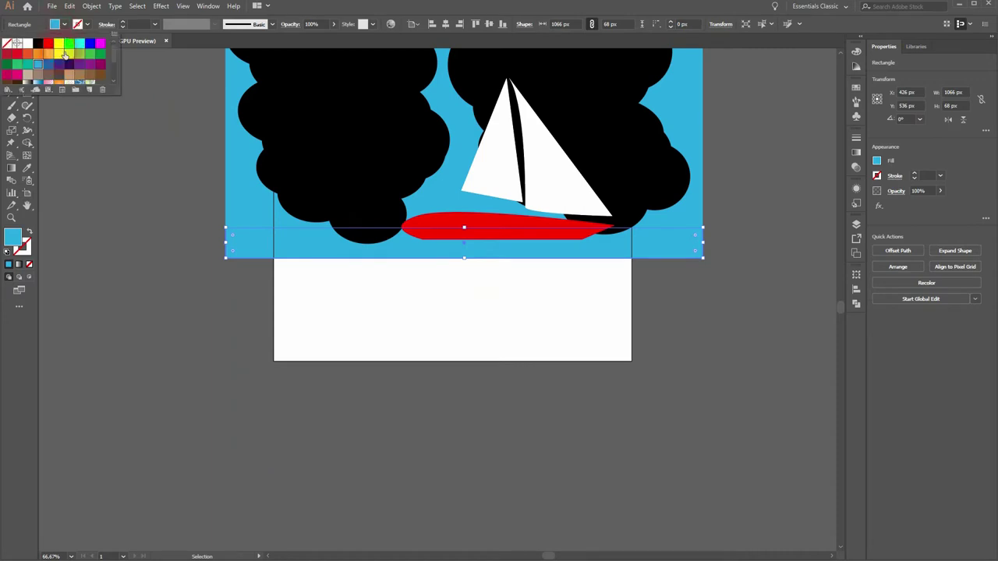
left_click(53, 67)
left_click(197, 350)
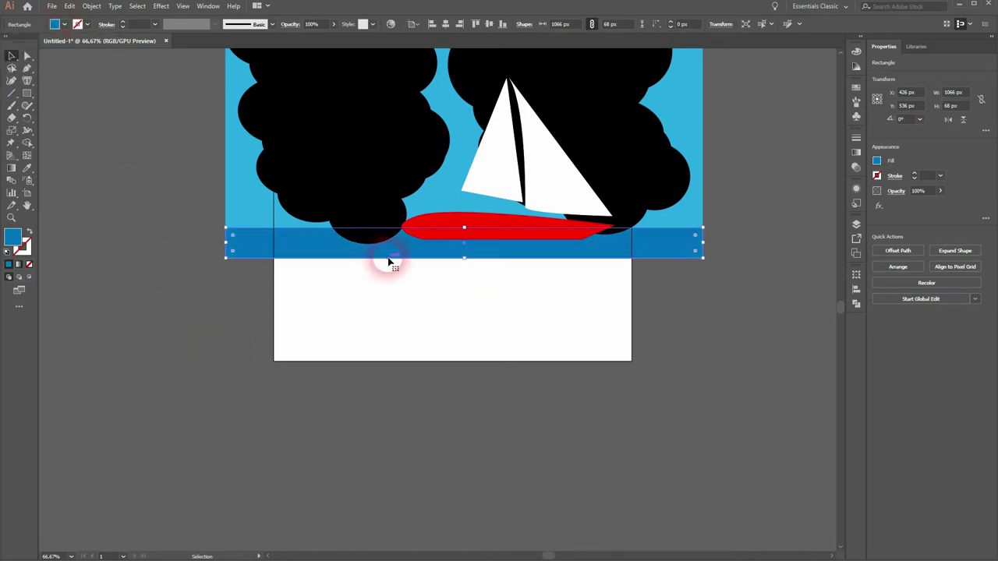
left_click_drag(401, 250, 401, 281)
Step: Stretch the lower strip to 102 px tall and fill it yellow as the beach
left_click_drag(464, 290, 462, 309)
left_click(63, 25)
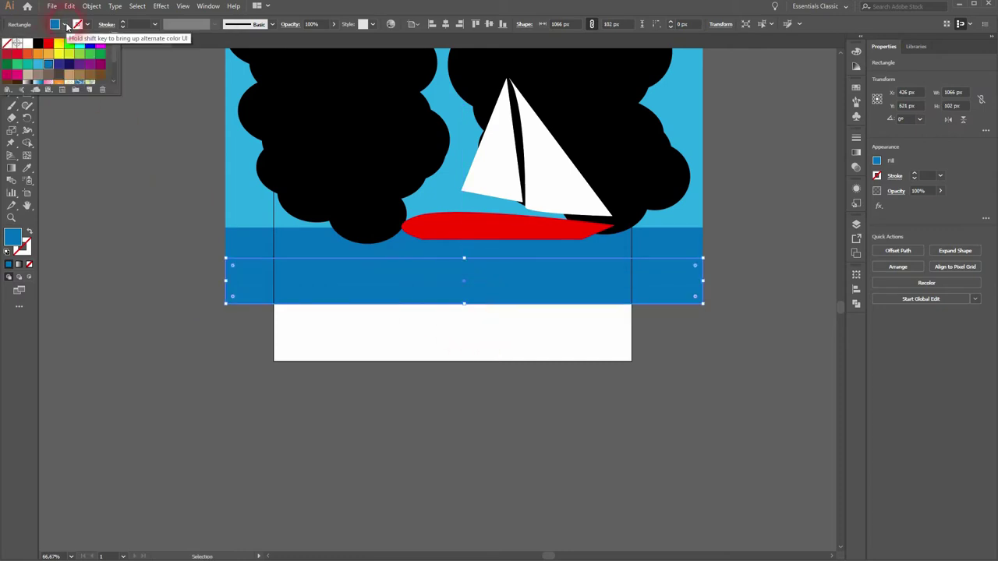
left_click(52, 56)
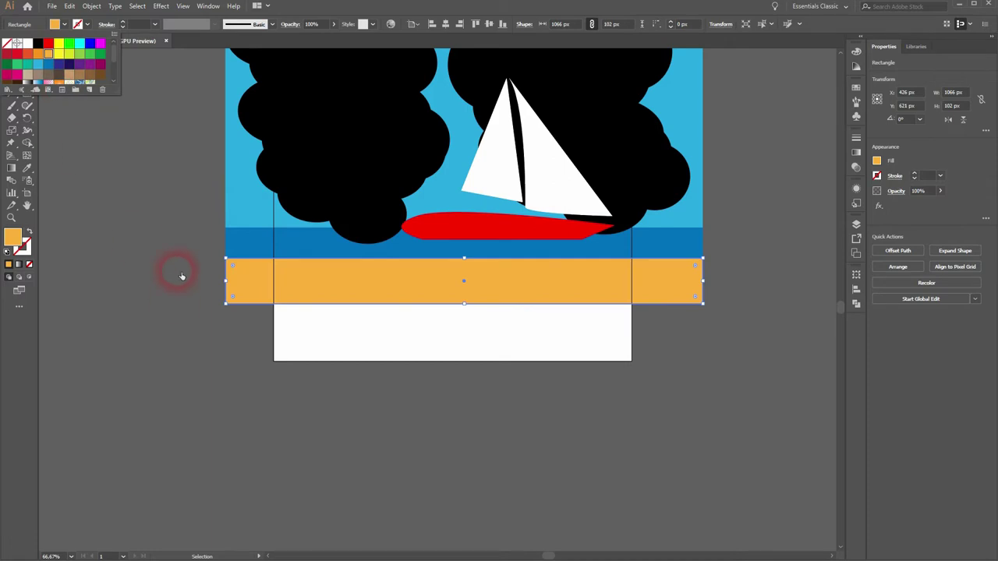
left_click(59, 54)
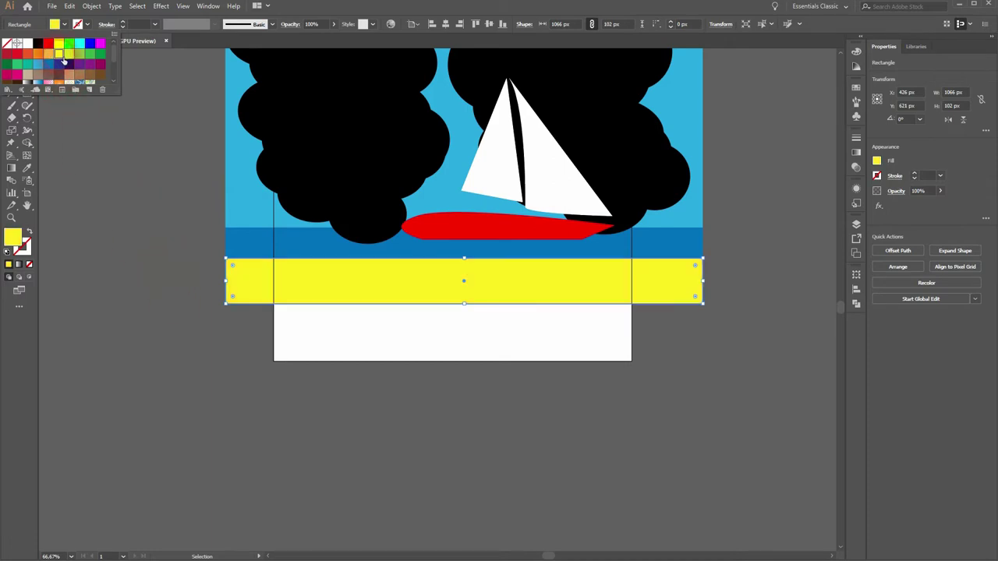
left_click(152, 269)
scroll(161, 226, "up", 1)
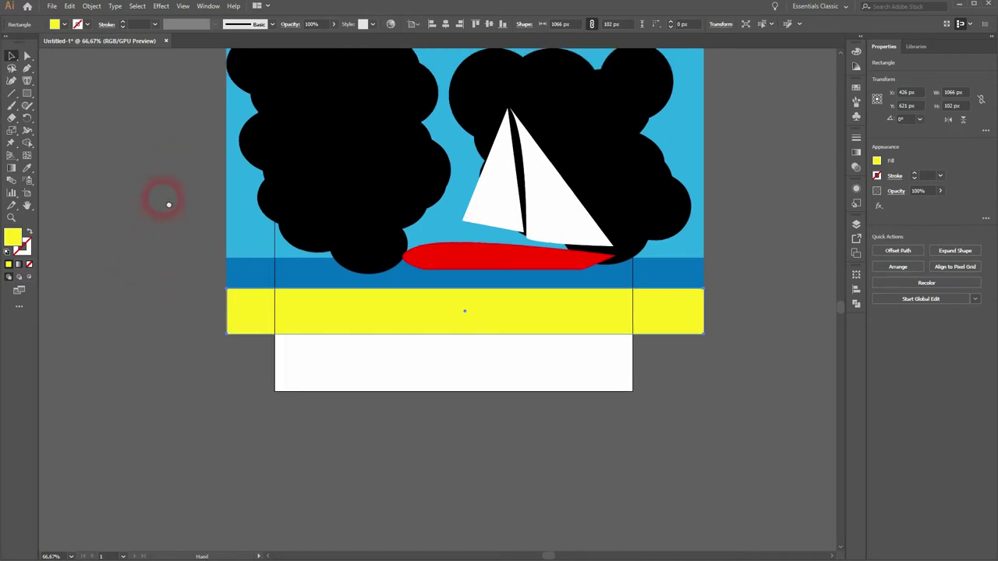
left_click_drag(168, 205, 141, 334)
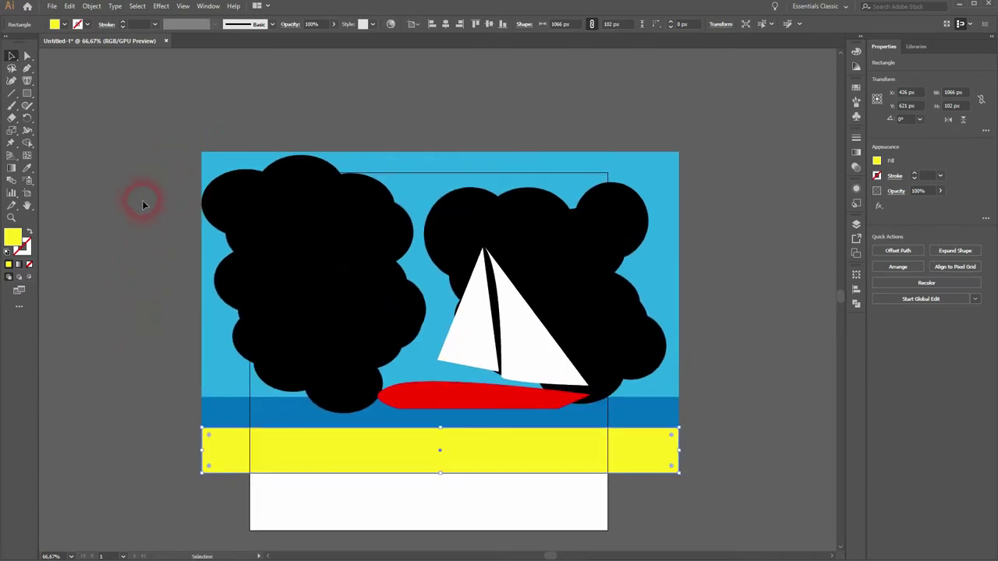
Step: Bring the dark-blue sea band forward in front of the boat's hull
left_click(772, 331)
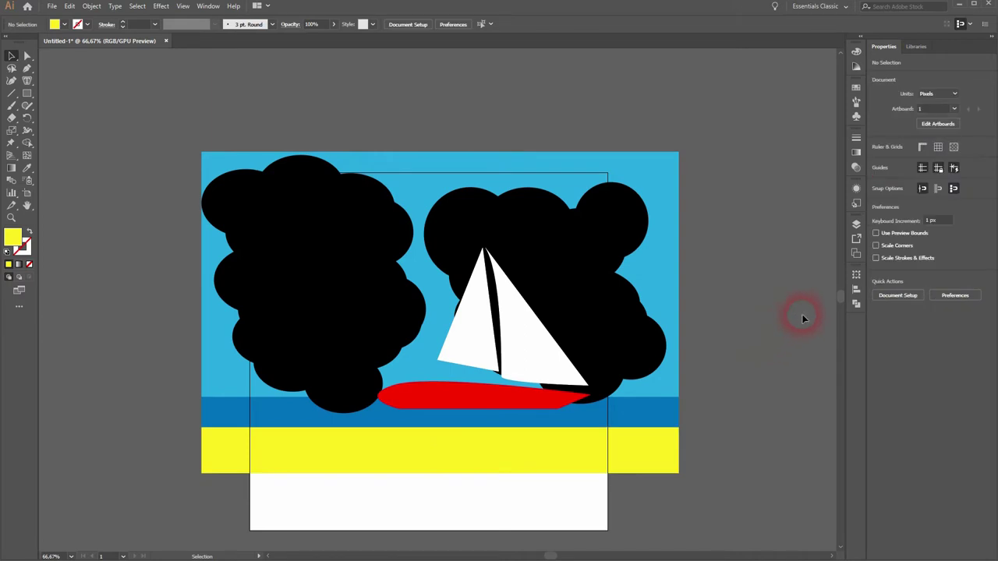
left_click(230, 407)
right_click(230, 411)
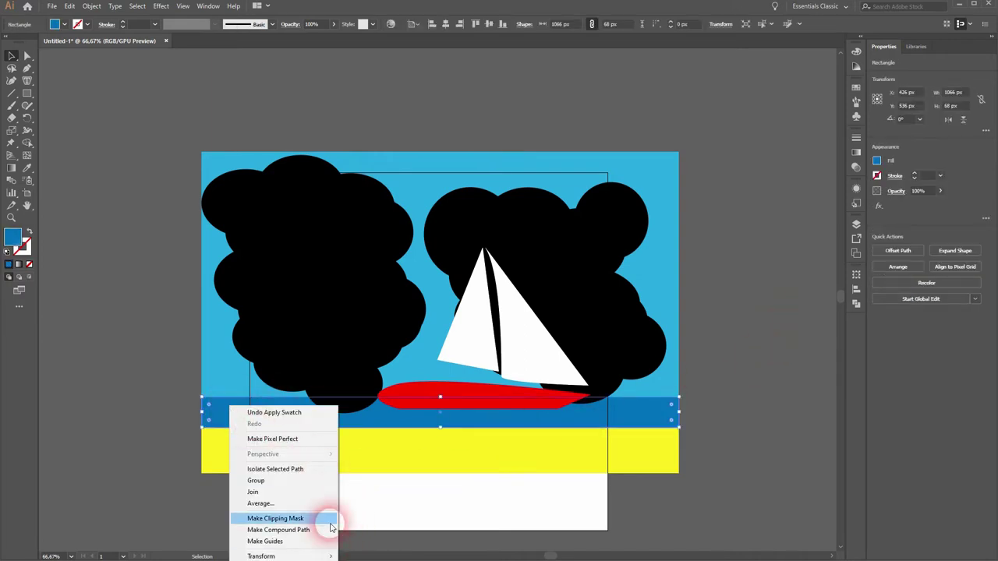
left_click(718, 473)
scroll(500, 446, "up", 2)
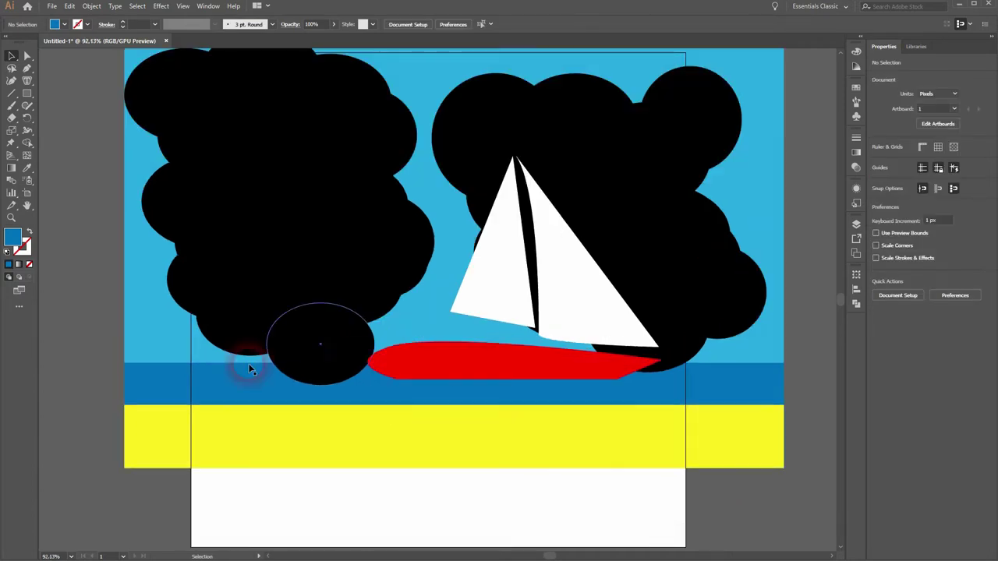
left_click(157, 380)
right_click(157, 380)
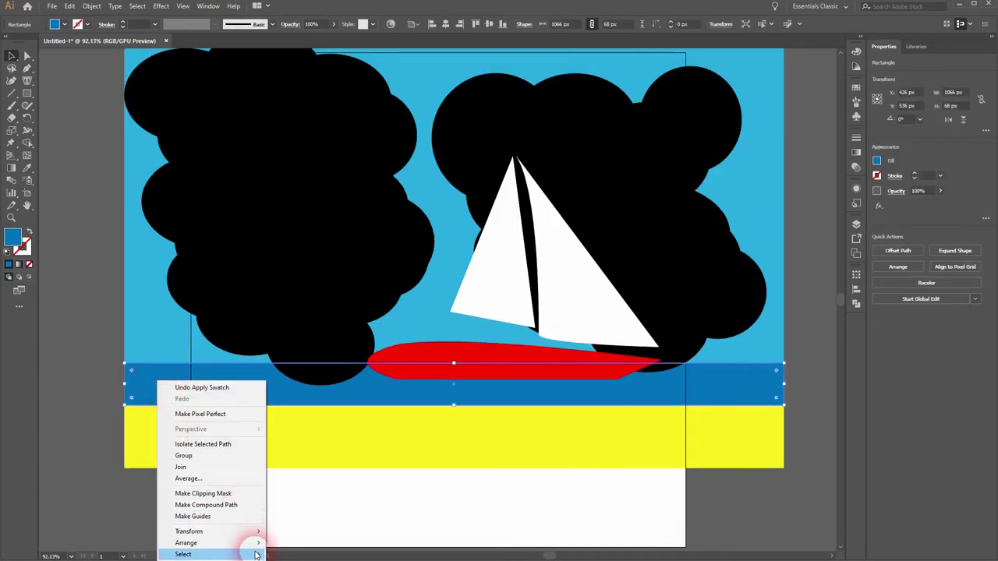
mouse_move(251, 543)
left_click(304, 554)
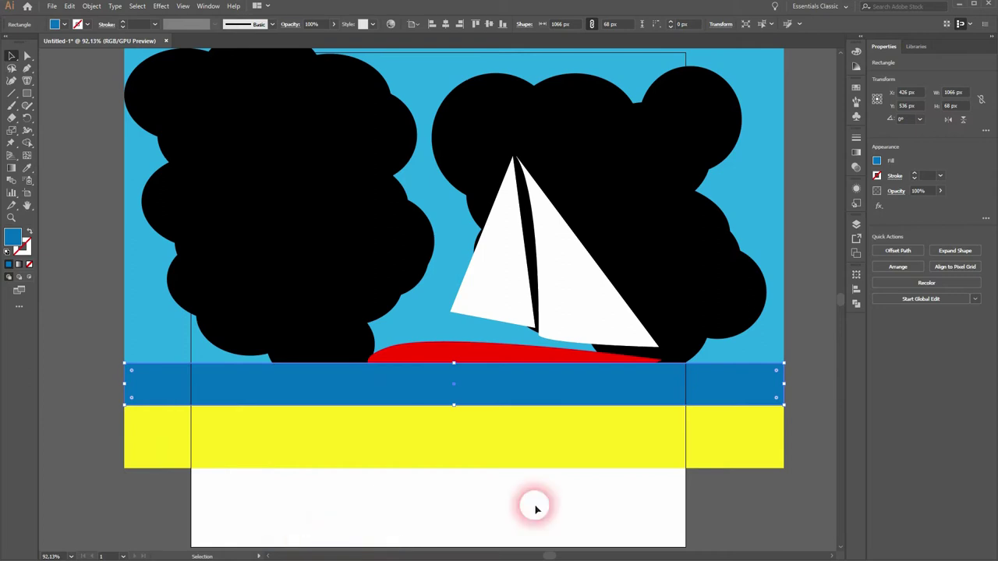
left_click(811, 430)
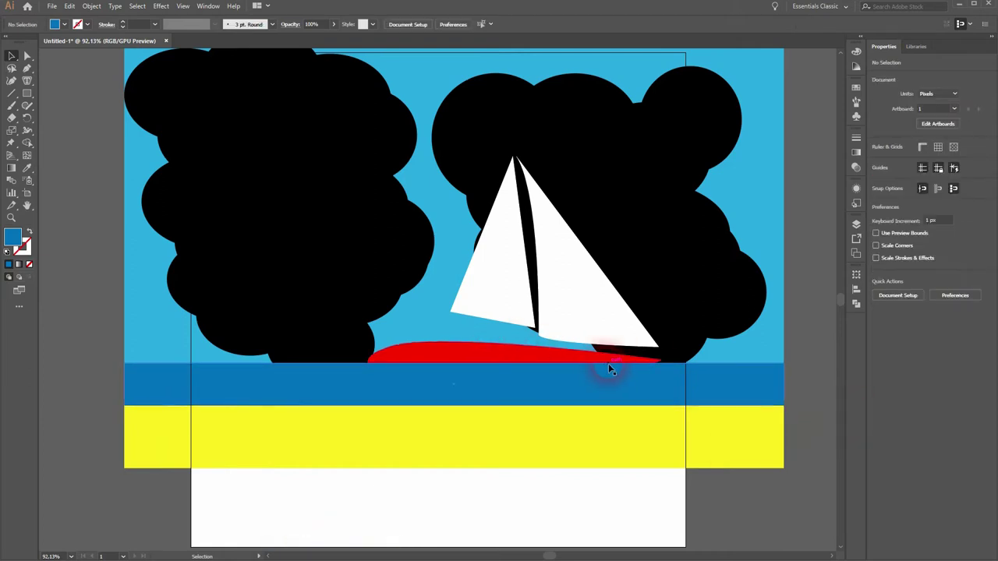
Step: Trim the sea band to 53 px and extend the sky down to 563 px to meet it
left_click(742, 385)
left_click_drag(457, 368, 457, 373)
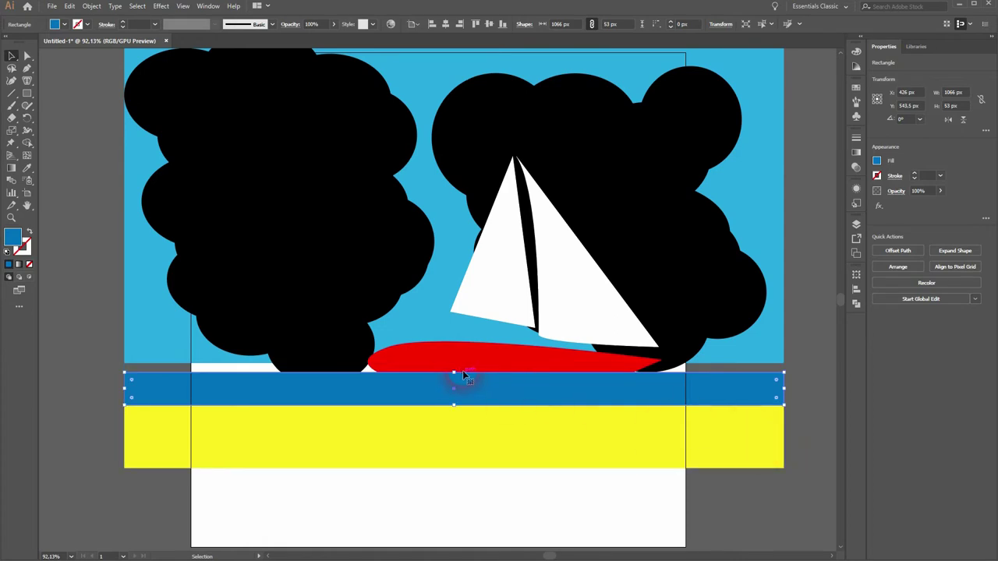
left_click(148, 330)
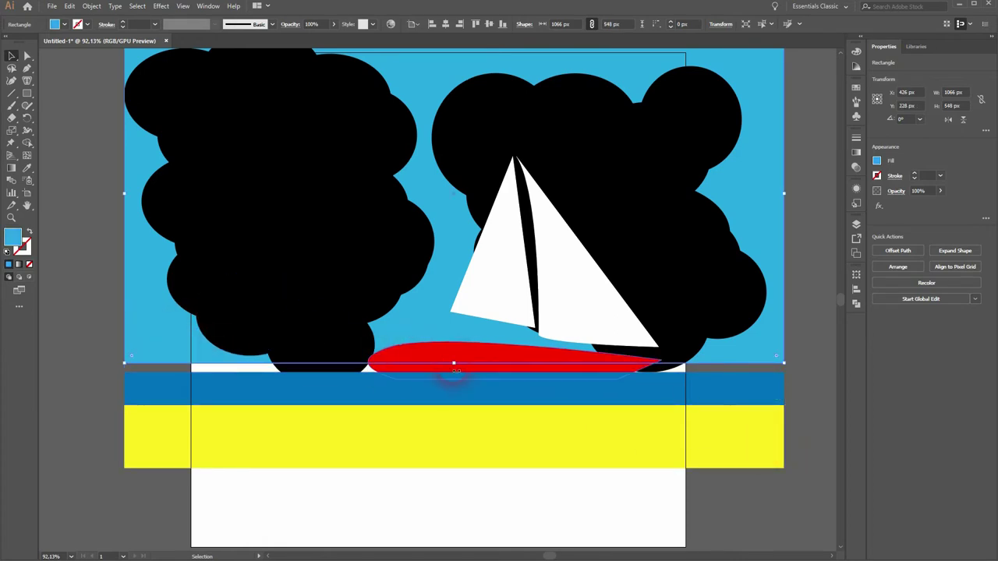
left_click_drag(458, 367, 458, 374)
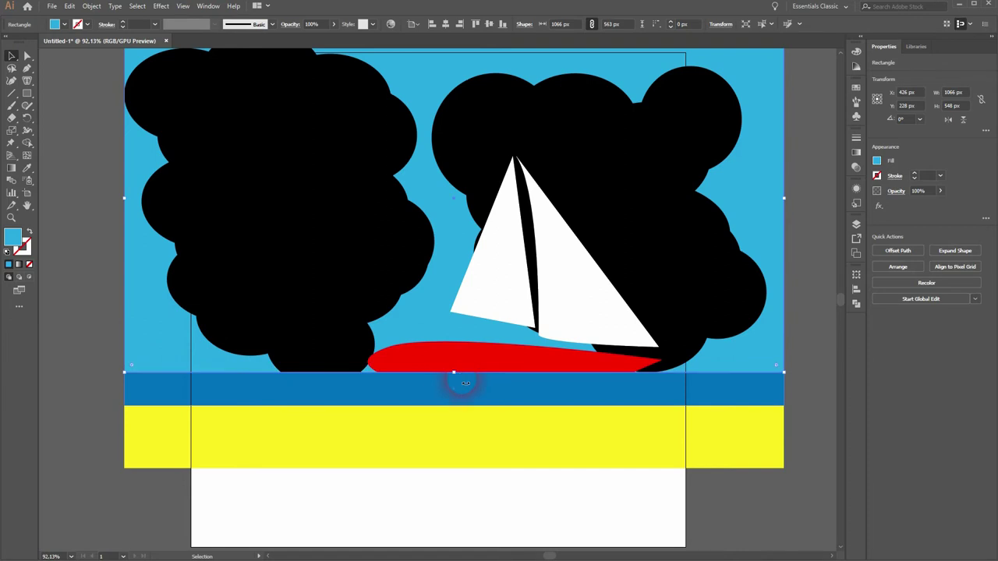
left_click(819, 501)
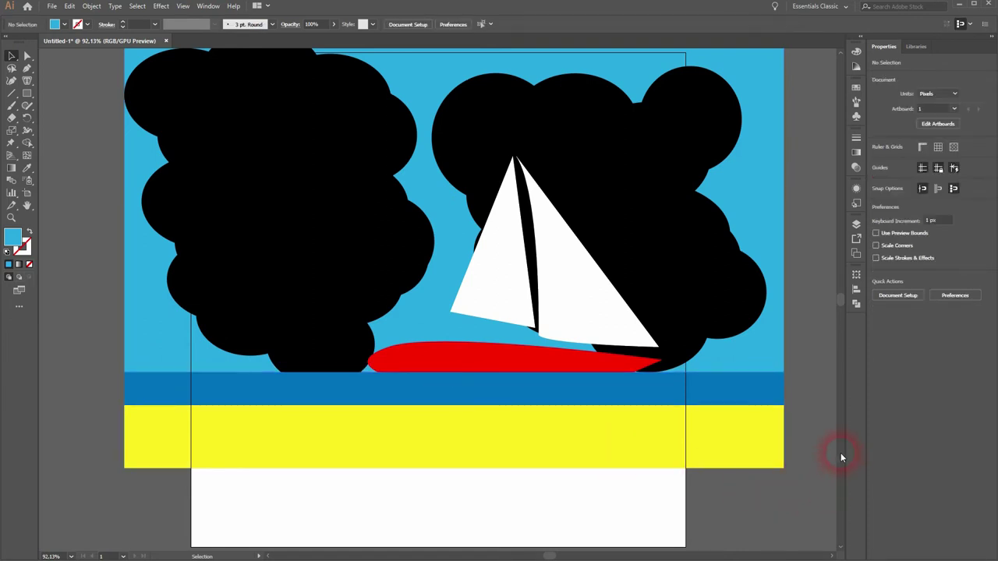
key("space")
left_click_drag(819, 390, 836, 421)
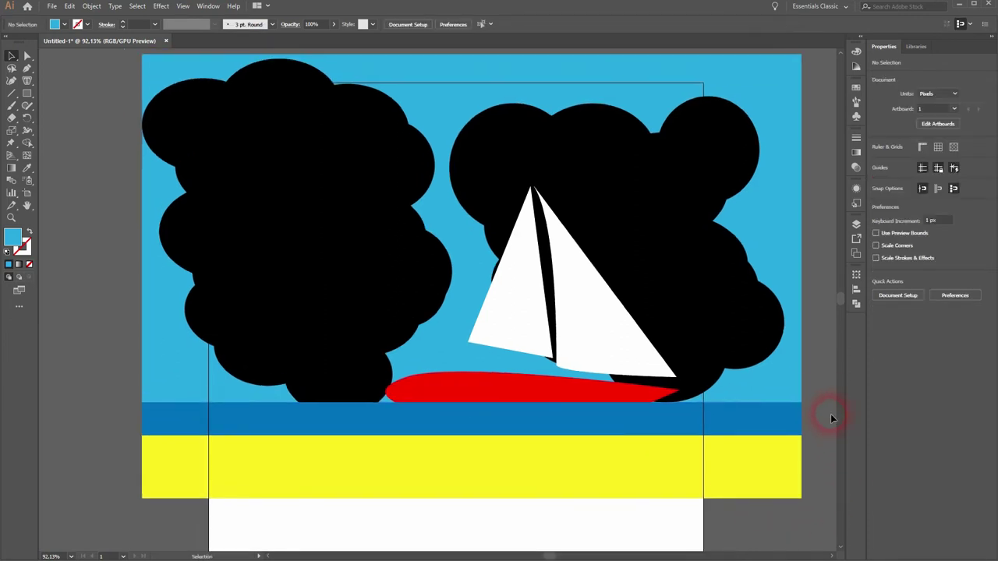
Step: Fill the right and top-left cloud groups with dark blue
left_click(601, 171)
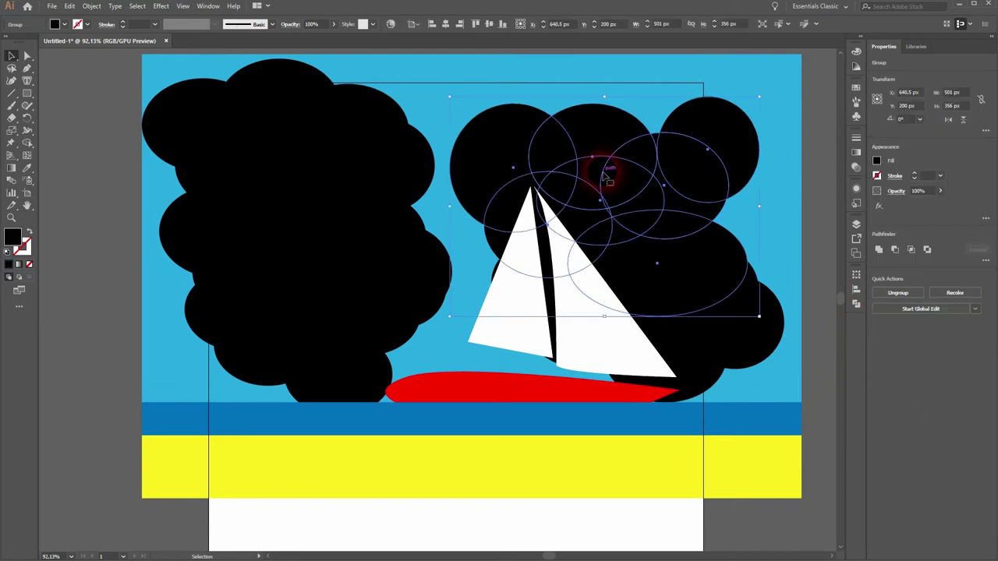
left_click(65, 25)
left_click(48, 65)
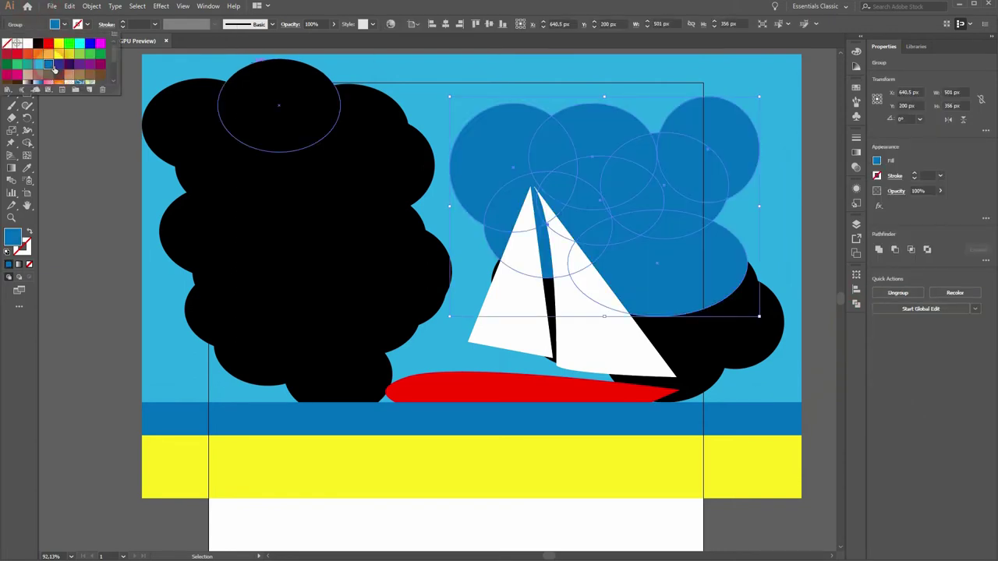
left_click(278, 109)
left_click(65, 25)
left_click(48, 64)
Step: Make the lower-left cloud teal and the back-left cloud green
left_click(338, 307)
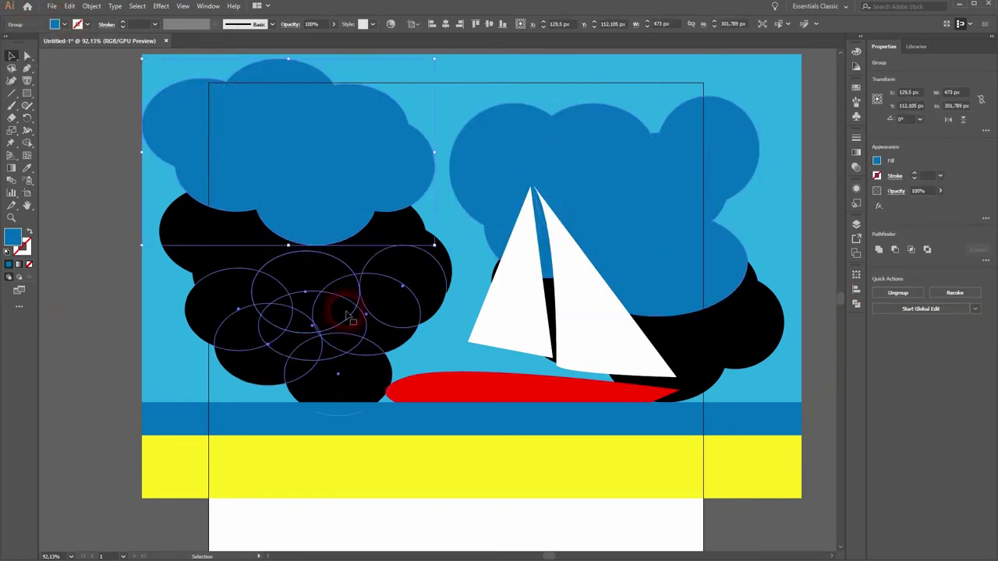
left_click(65, 25)
left_click(37, 64)
left_click(27, 64)
left_click(74, 283)
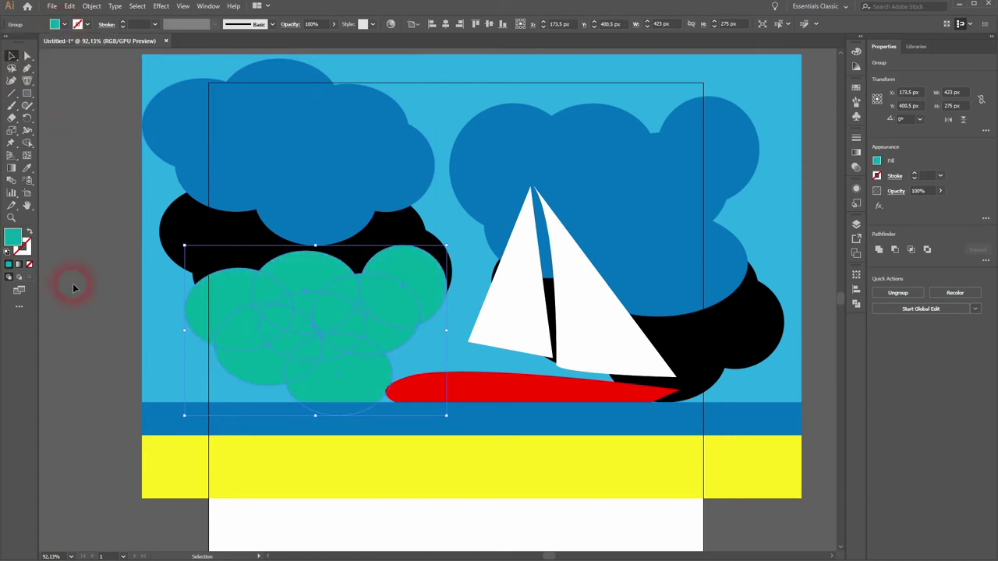
left_click(187, 226)
left_click(65, 24)
left_click(21, 67)
Step: Fill the black cloud behind the boat teal
left_click(757, 346)
left_click(65, 24)
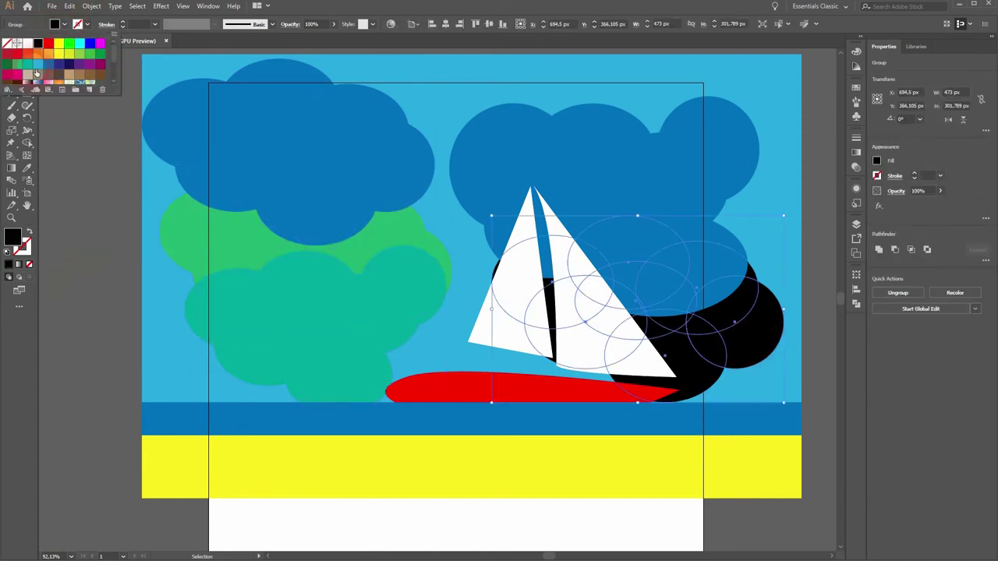
left_click(27, 64)
left_click(73, 314)
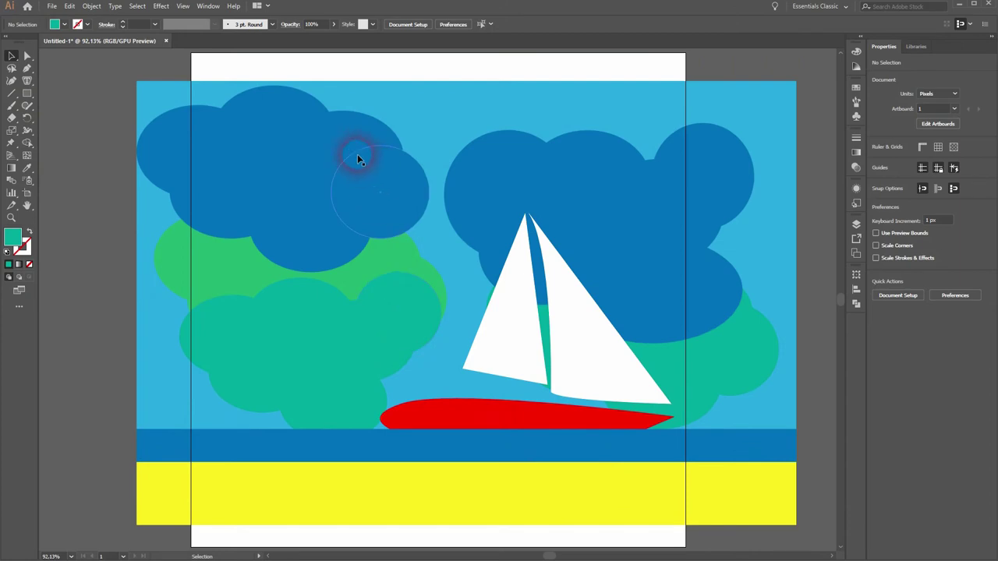
left_click(357, 153)
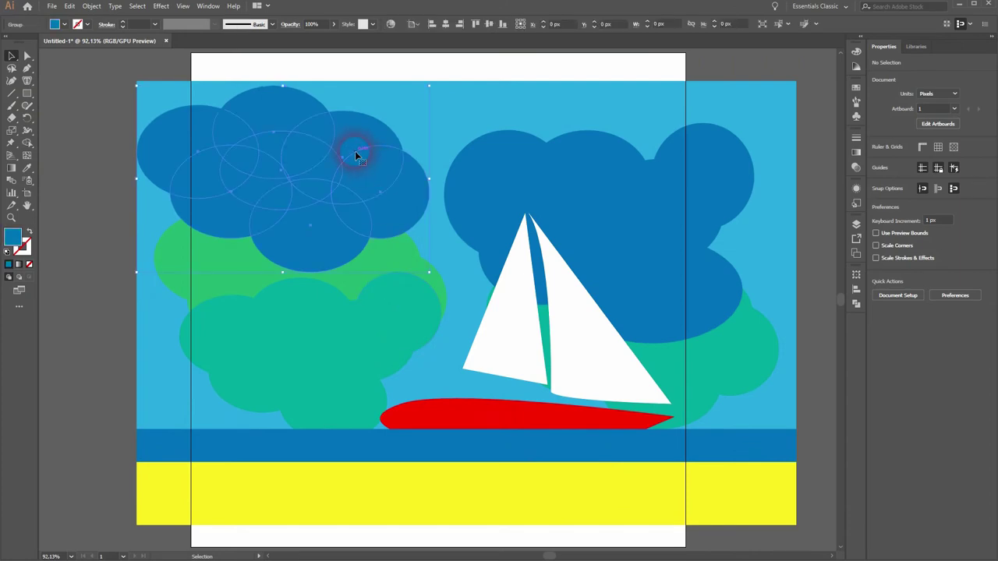
Step: Using the Color Guide, give both top clouds a lighter blue tint
left_click(857, 66)
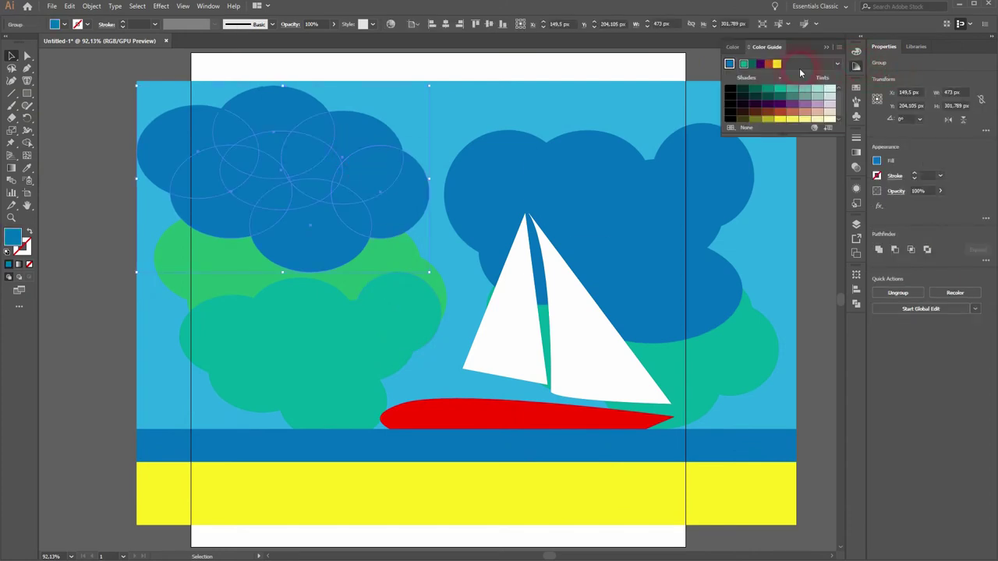
left_click(730, 64)
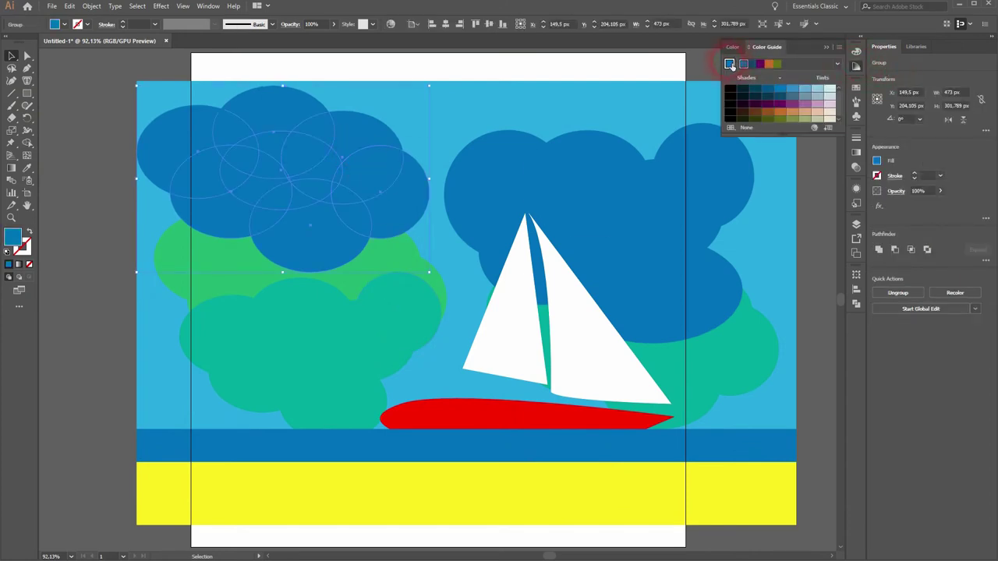
left_click(791, 92)
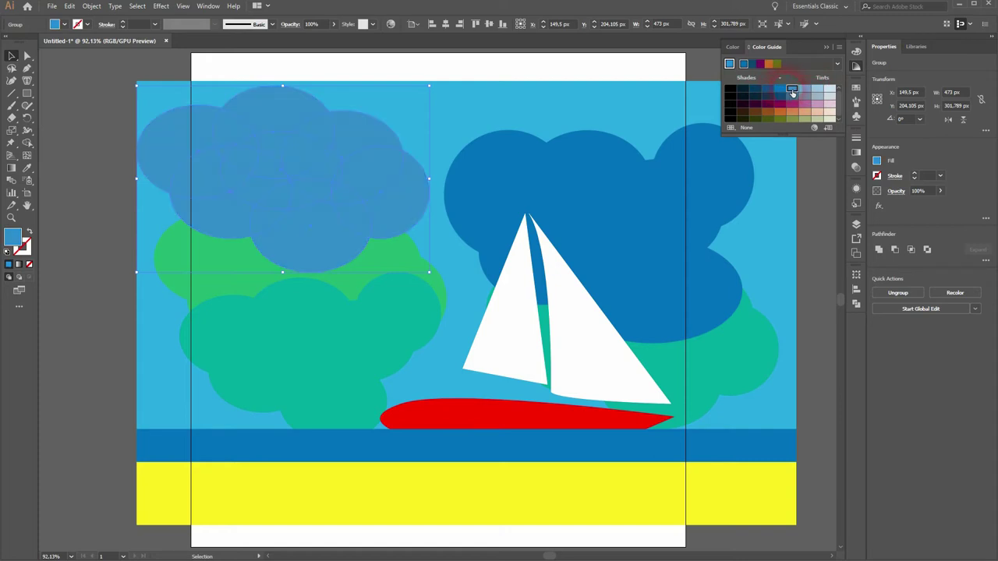
left_click(630, 178)
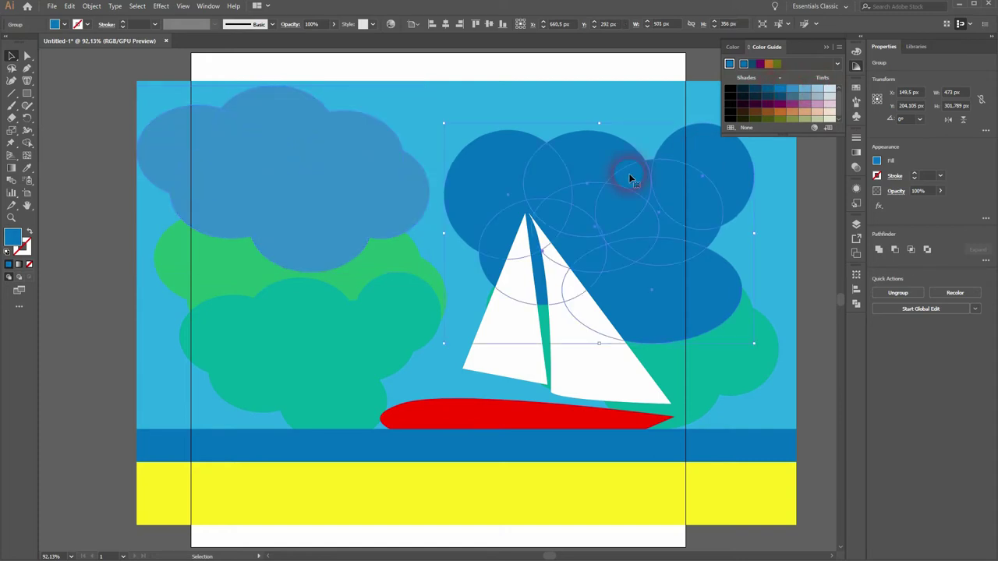
left_click(809, 92)
Step: Recolour the green, behind-sail and teal clouds in light and pale blues
left_click(374, 261)
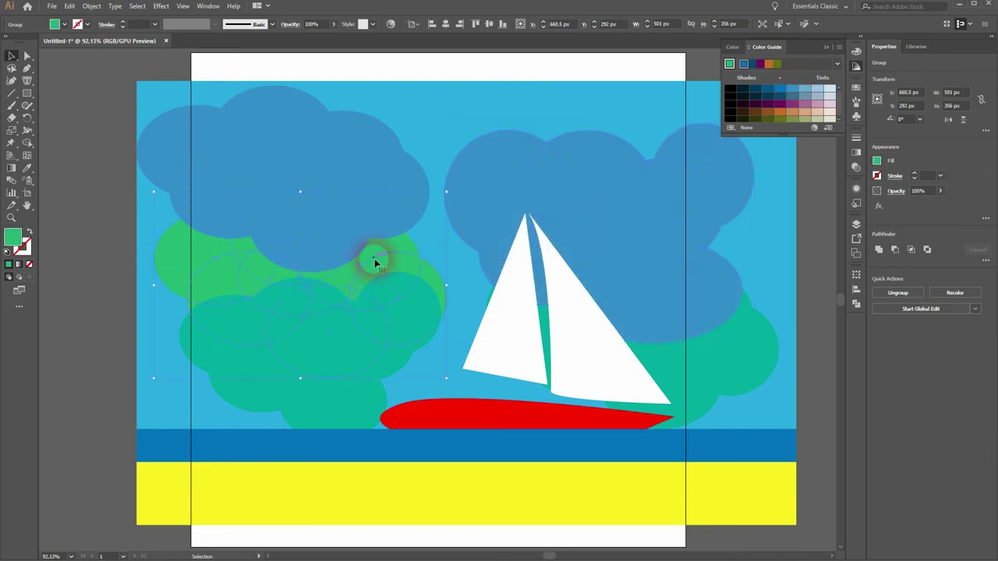
left_click(809, 92)
left_click(754, 319)
left_click(811, 92)
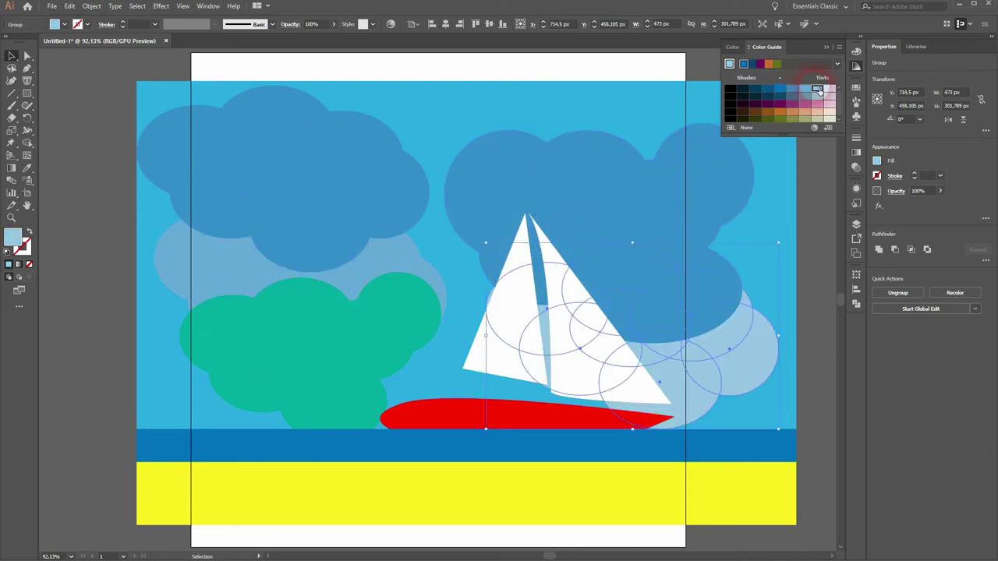
left_click(364, 328)
left_click(828, 89)
Step: Settle the sky on a soft light blue and shift the pale cloud left behind the sail
left_click(457, 117)
left_click(831, 90)
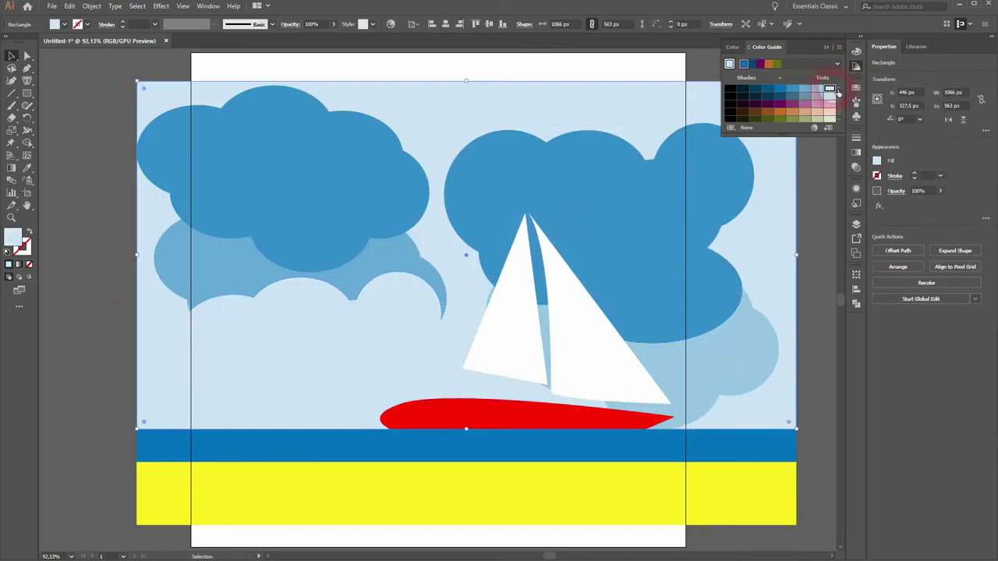
left_click(828, 91)
left_click(770, 89)
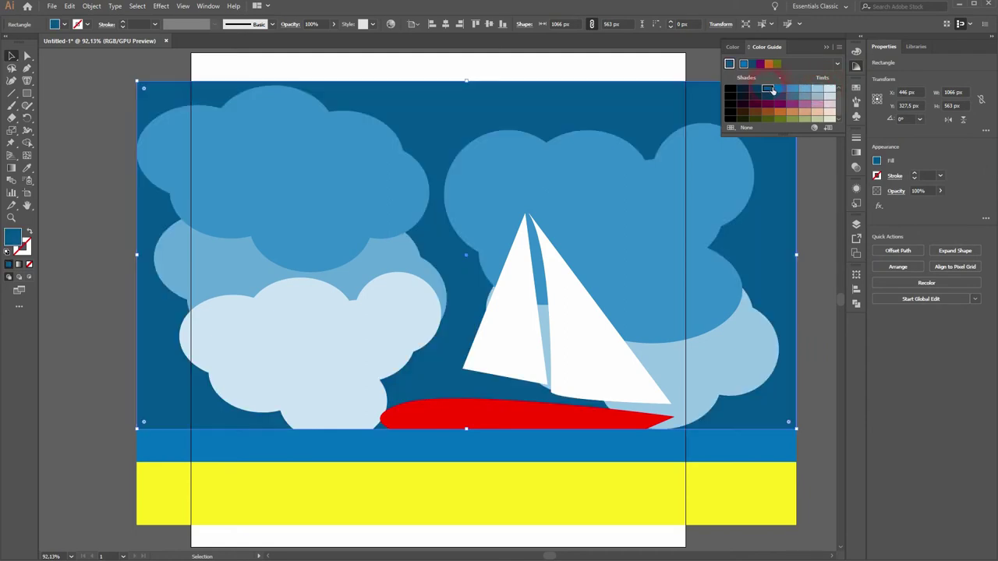
left_click(831, 90)
left_click(828, 269)
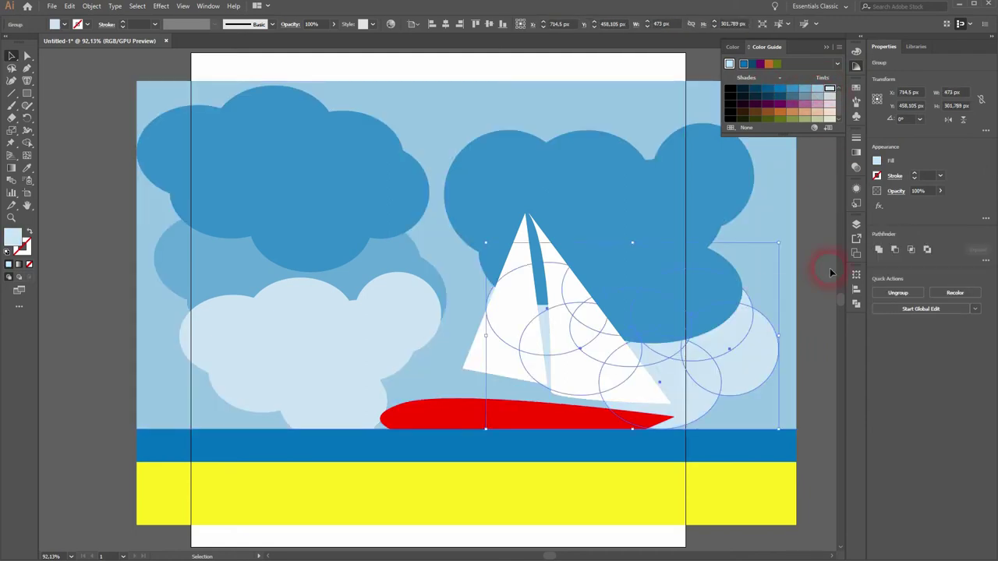
left_click_drag(782, 364, 552, 358)
left_click(811, 364)
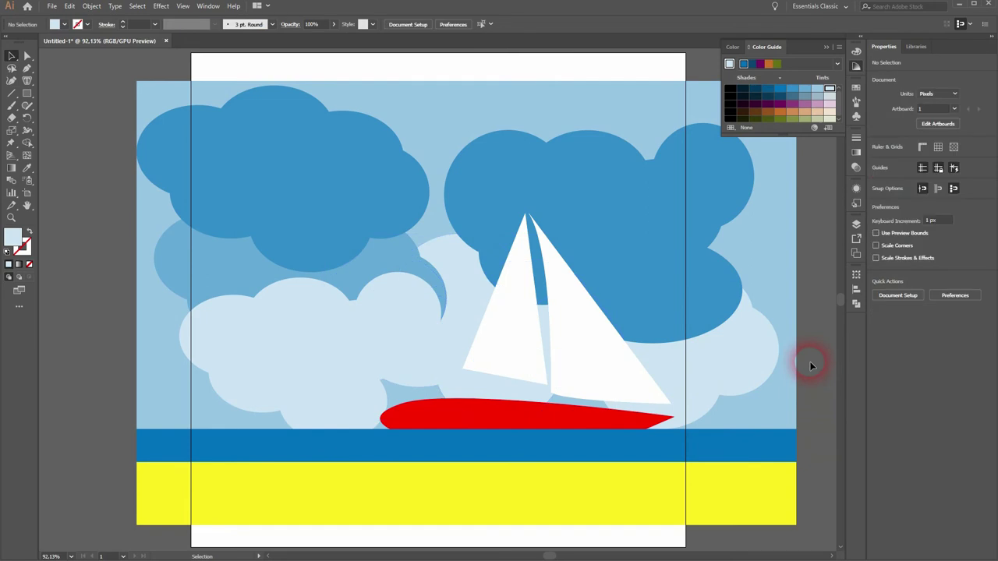
Step: Send the pale lower-left clouds backward behind the mid-blue cloud
left_click(319, 341)
right_click(321, 342)
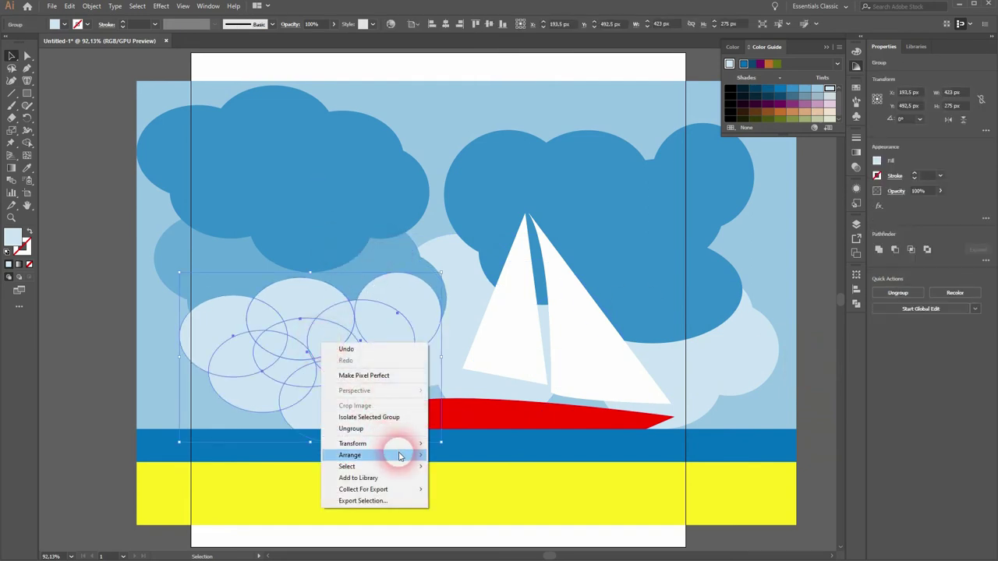
mouse_move(401, 455)
left_click(499, 478)
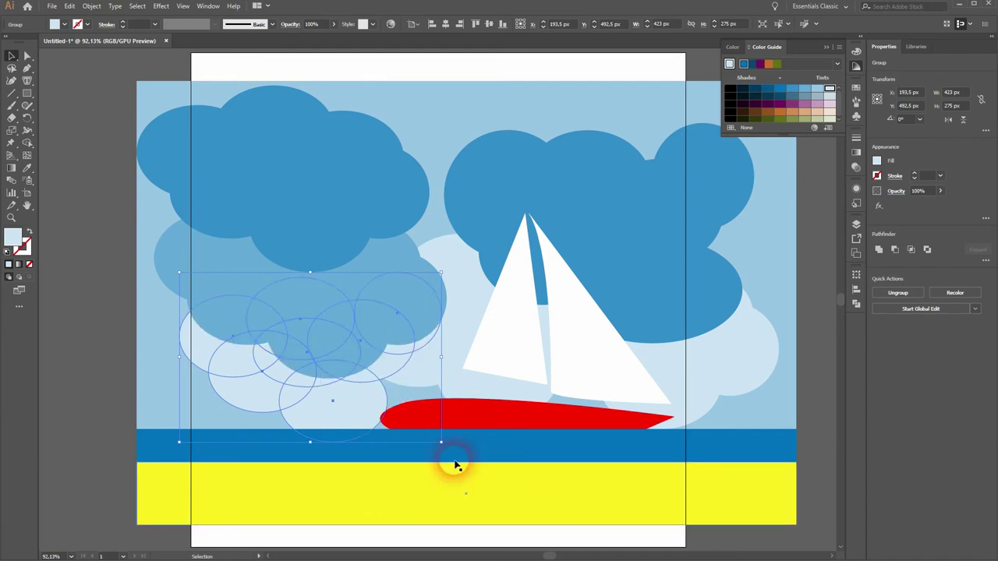
left_click(109, 328)
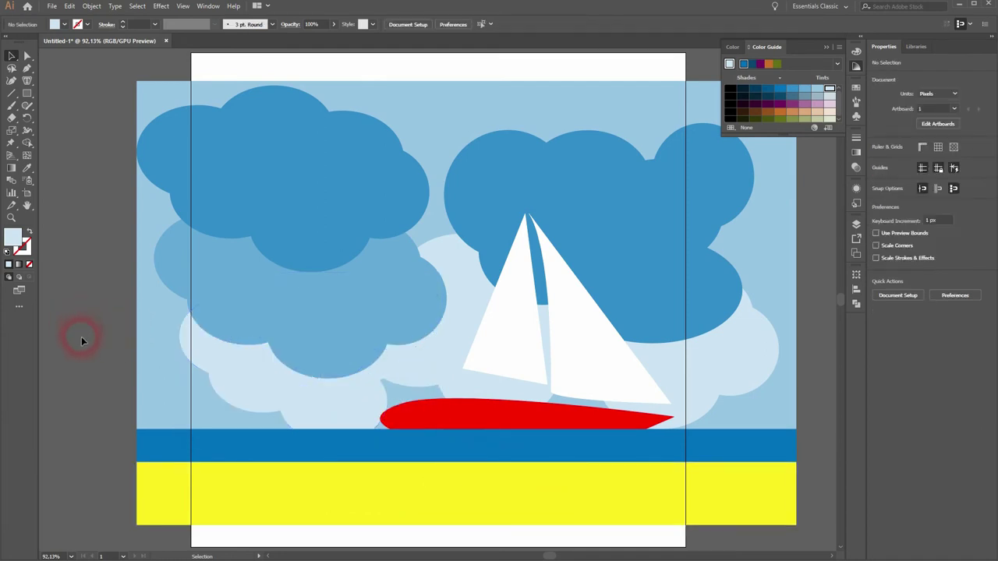
Step: Keep the sea its darker blue and lighten the beach to pale yellow
left_click(763, 435)
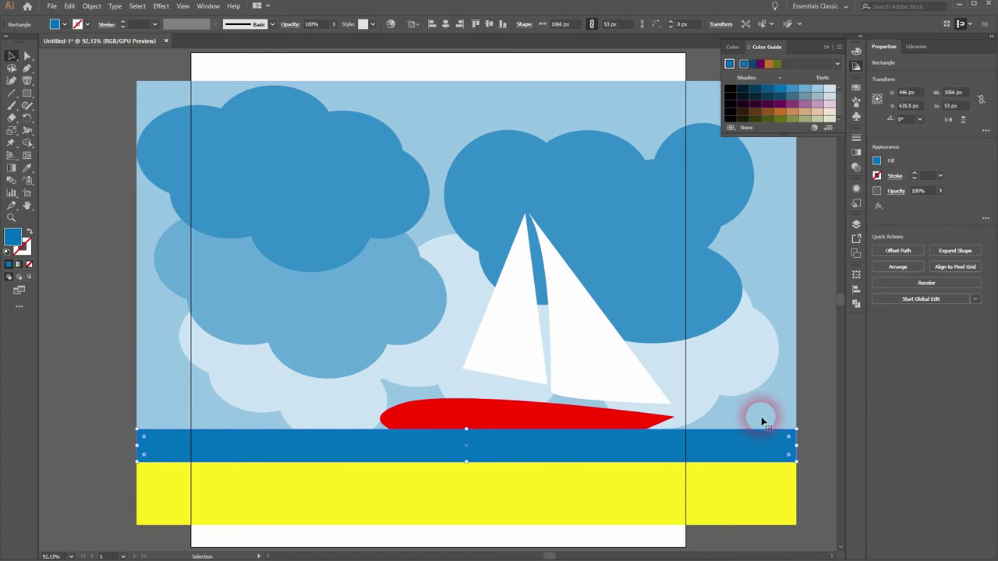
left_click(806, 91)
left_click(783, 90)
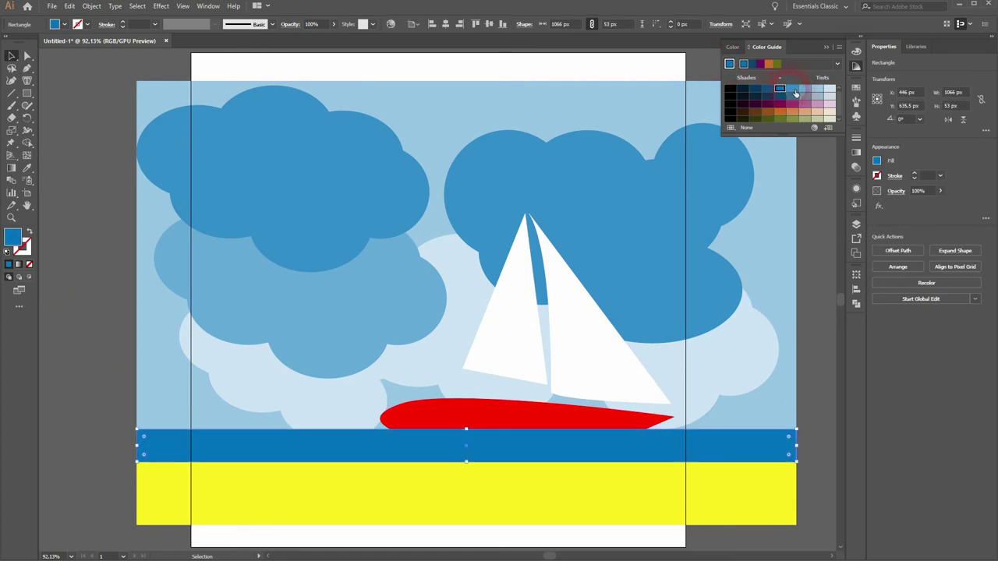
left_click(539, 507)
left_click(827, 93)
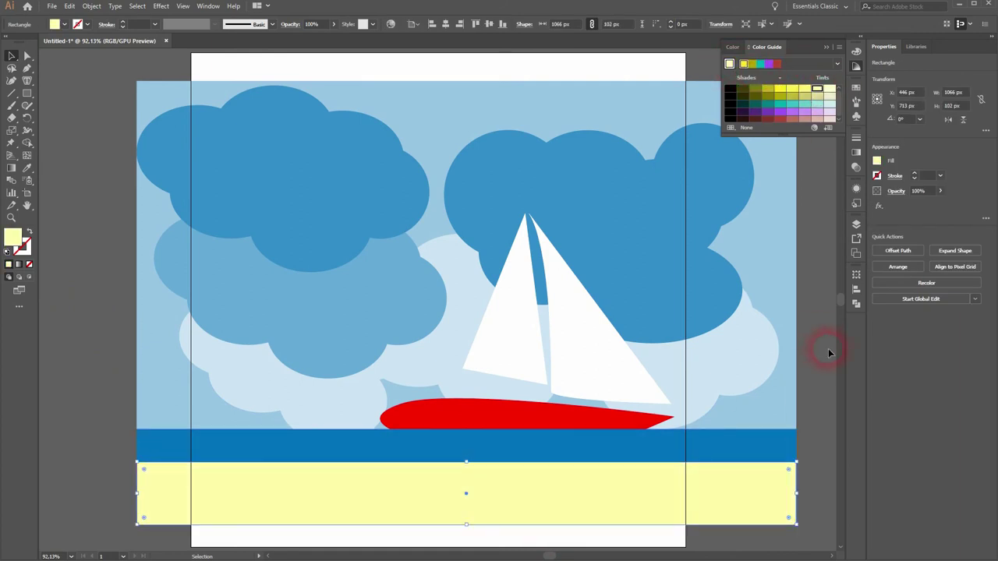
Step: Darken the boat hull to a deep red
left_click(533, 407)
left_click(769, 93)
left_click(783, 91)
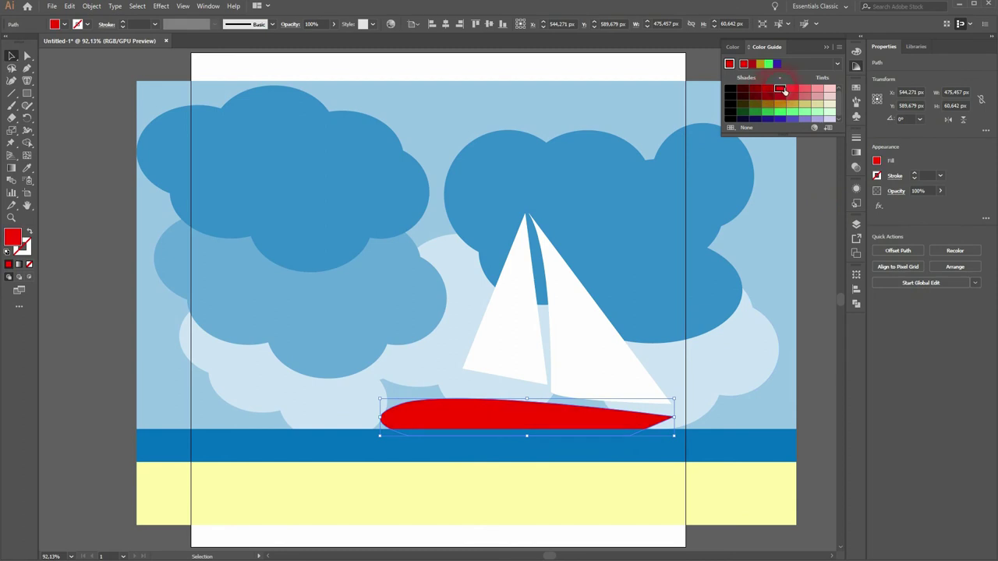
left_click(768, 89)
left_click(815, 381)
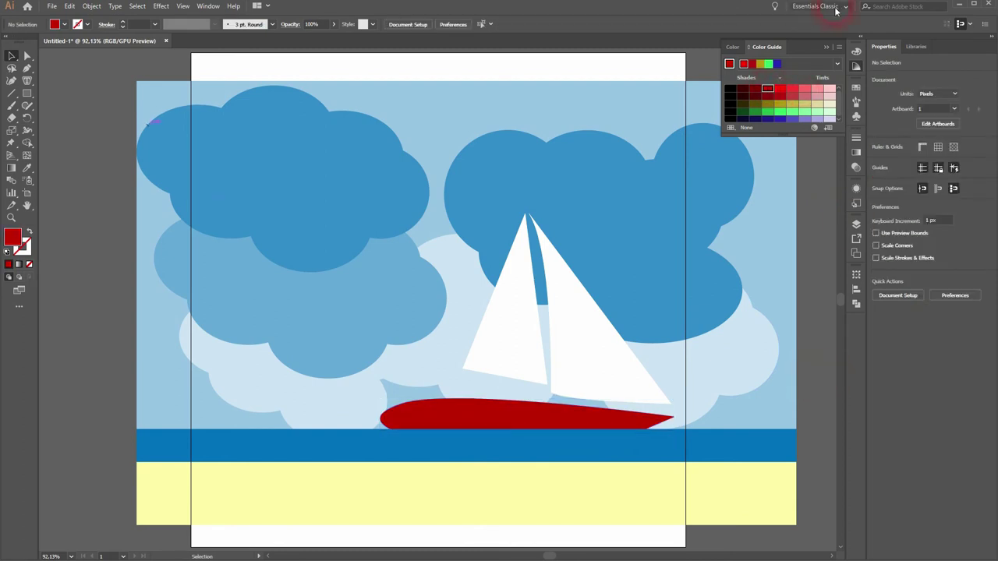
Step: Draw a red 800 × 718 px rectangle covering the whole artboard
left_click(826, 49)
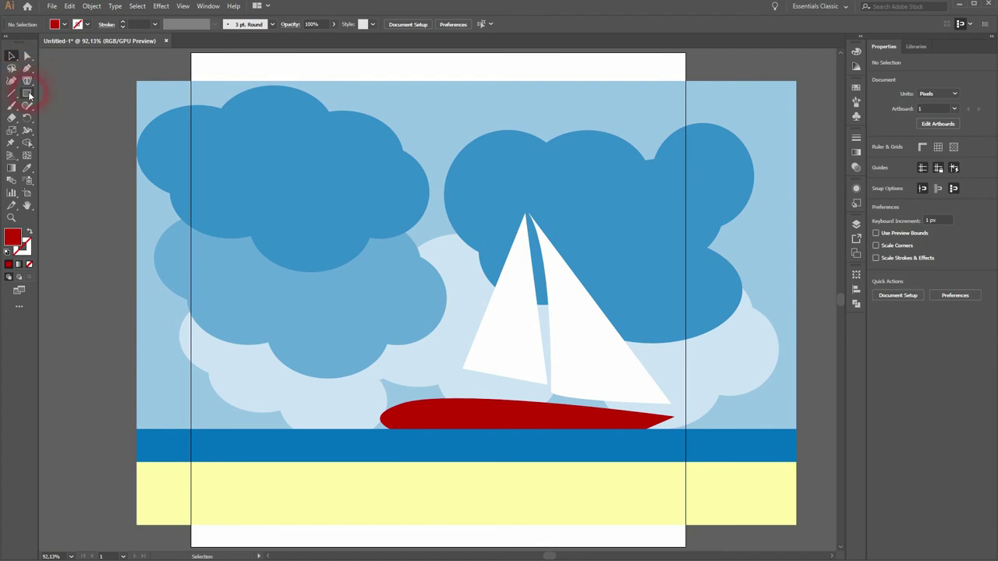
left_click_drag(200, 83, 666, 476)
left_click_drag(684, 528, 686, 526)
Step: Select all artwork and Shape Builder-delete every piece overhanging the artboard's left and right edges
left_click(12, 55)
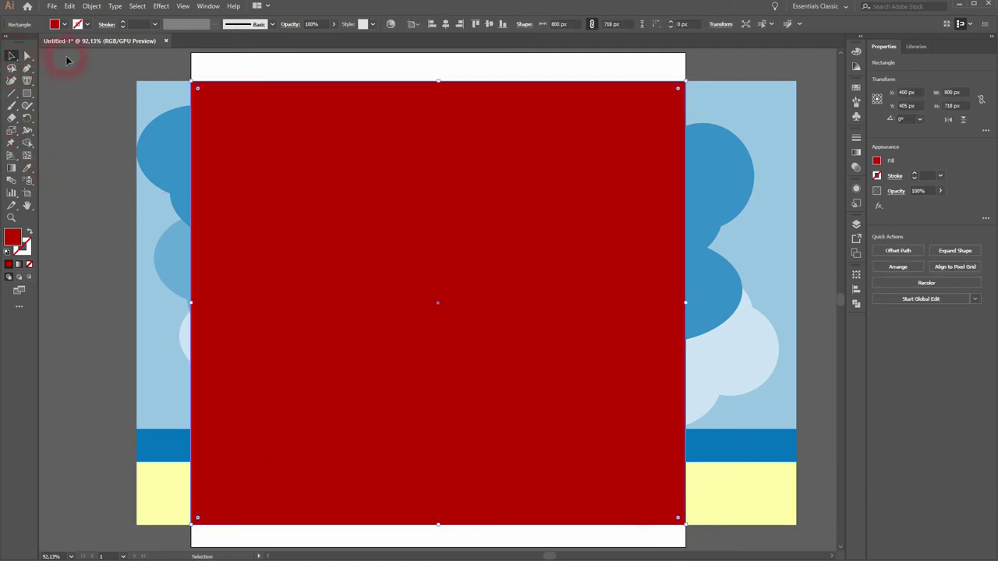
left_click_drag(798, 530, 132, 226)
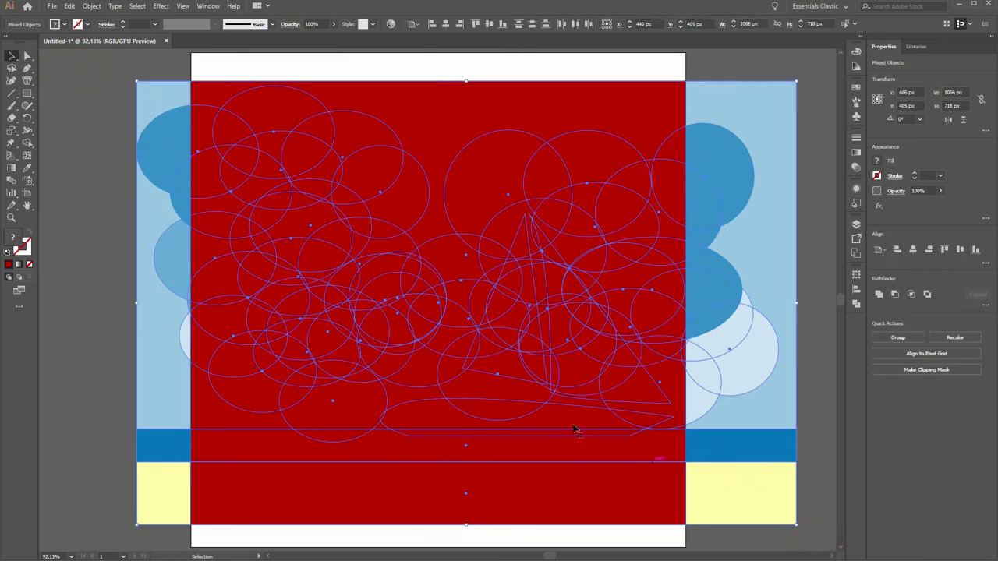
left_click(26, 142)
left_click_drag(160, 89, 178, 501)
mouse_move(741, 89)
left_mouse_down()
mouse_move(749, 439)
mouse_move(710, 275)
left_mouse_up()
scroll(686, 308, "up", 5)
scroll(709, 390, "down", 4)
scroll(352, 350, "up", 4)
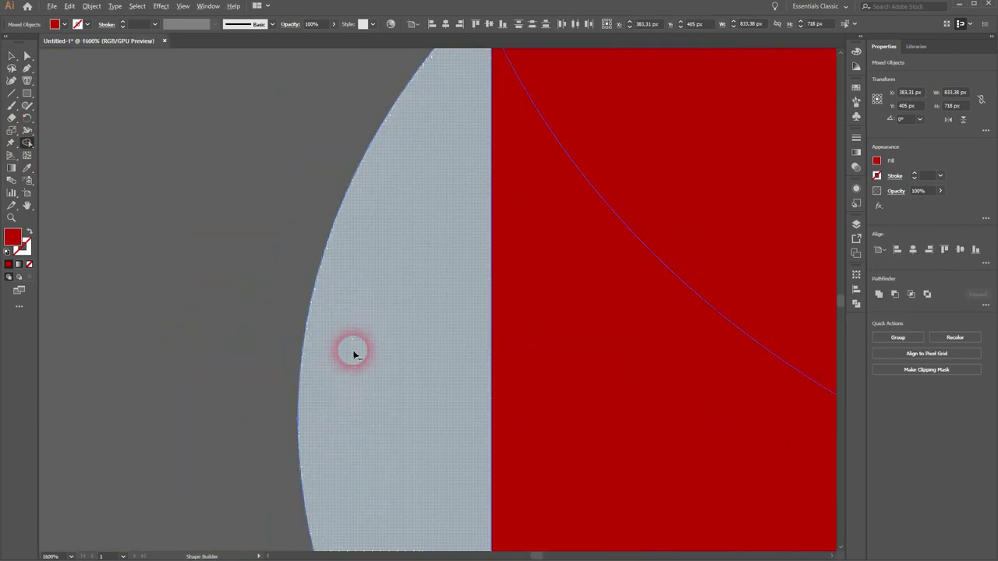
scroll(328, 312, "down", 6)
left_click(179, 214, "alt")
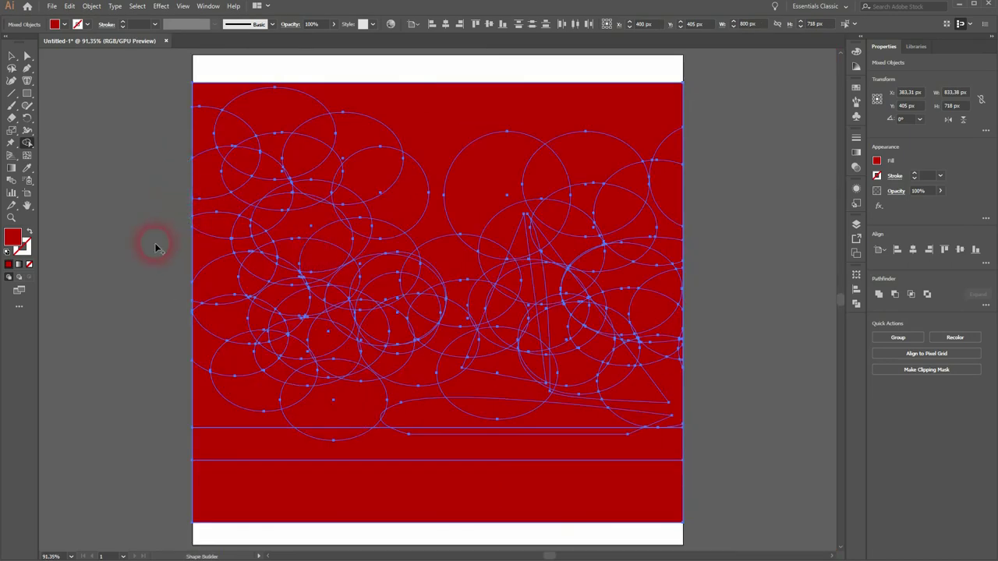
left_click(11, 57)
Step: Delete the red cover rectangle
left_click(84, 115)
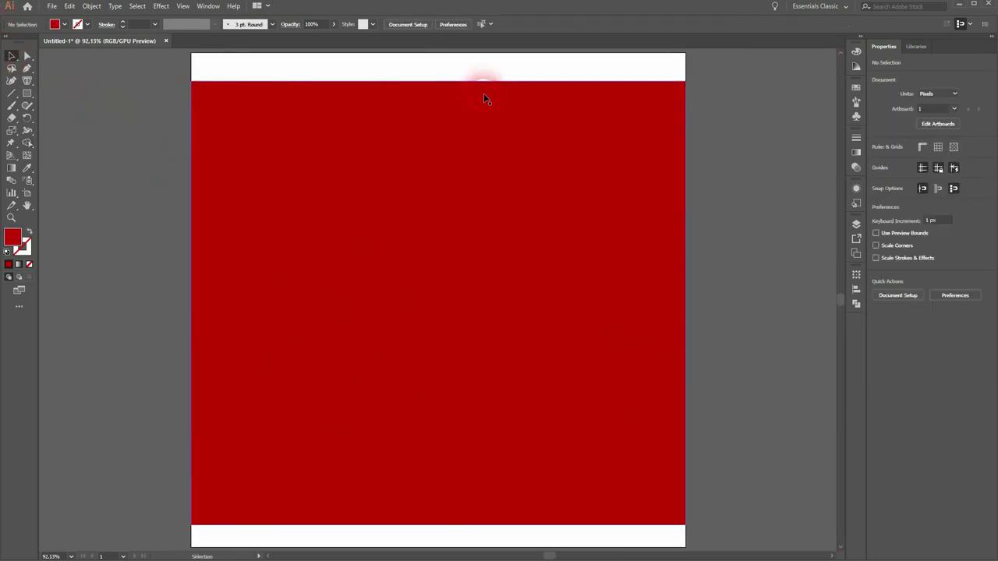
left_click(484, 93)
key("Delete")
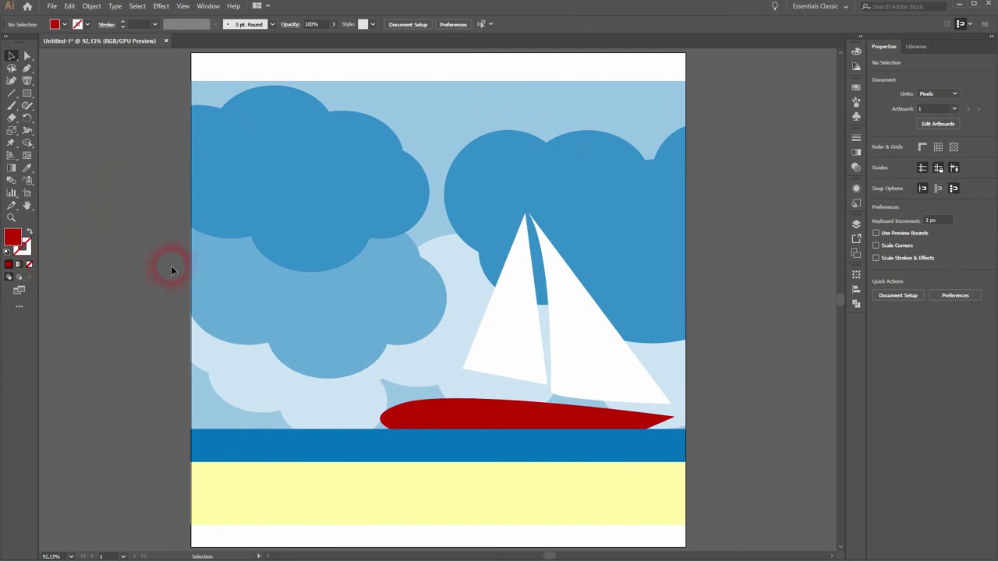
Step: Stretch the trimmed scene down to the artboard's bottom edge and up to its top edge
left_click_drag(160, 66, 704, 531)
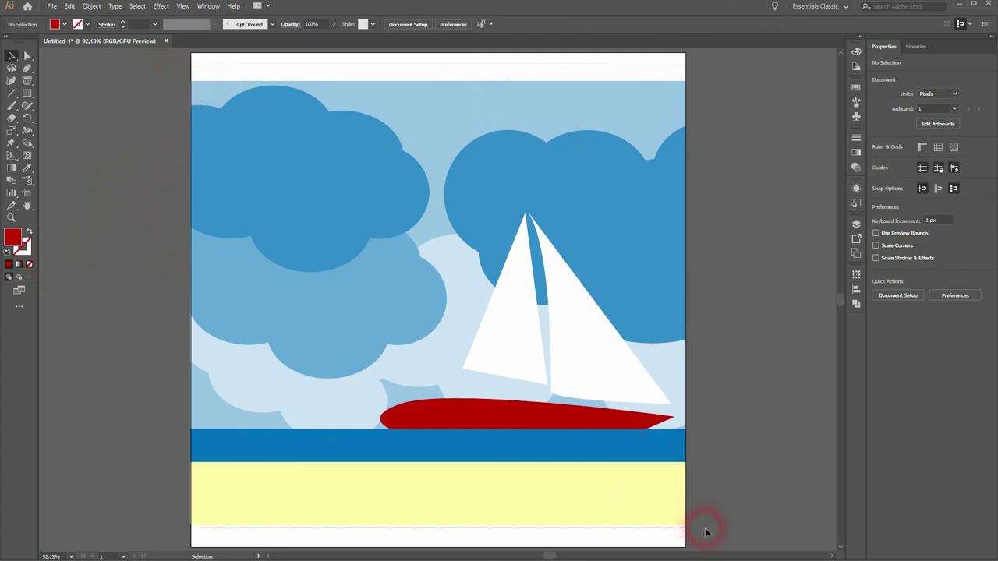
left_click_drag(439, 526, 444, 550)
left_click(439, 81)
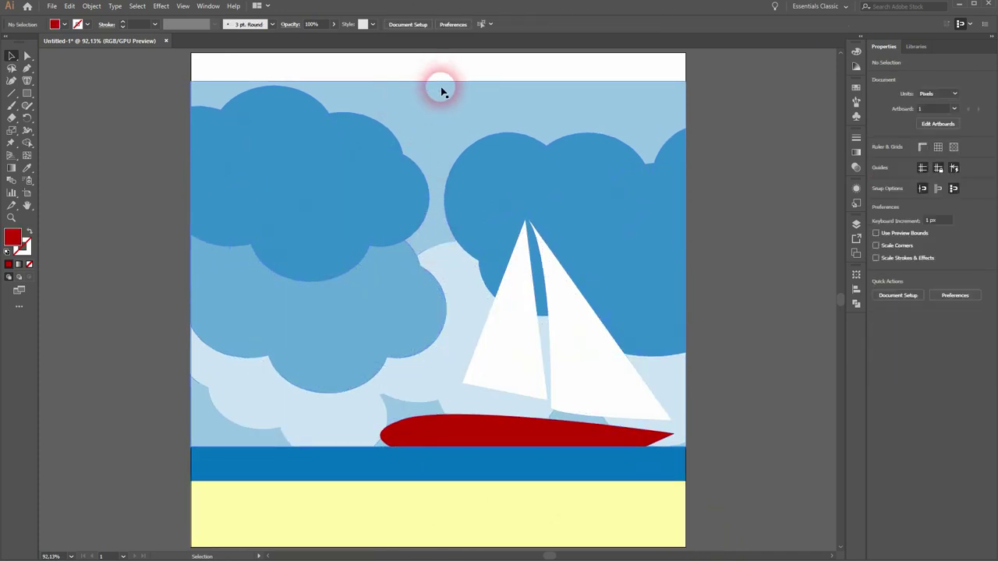
left_click_drag(163, 81, 750, 509)
left_click_drag(447, 160, 467, 236)
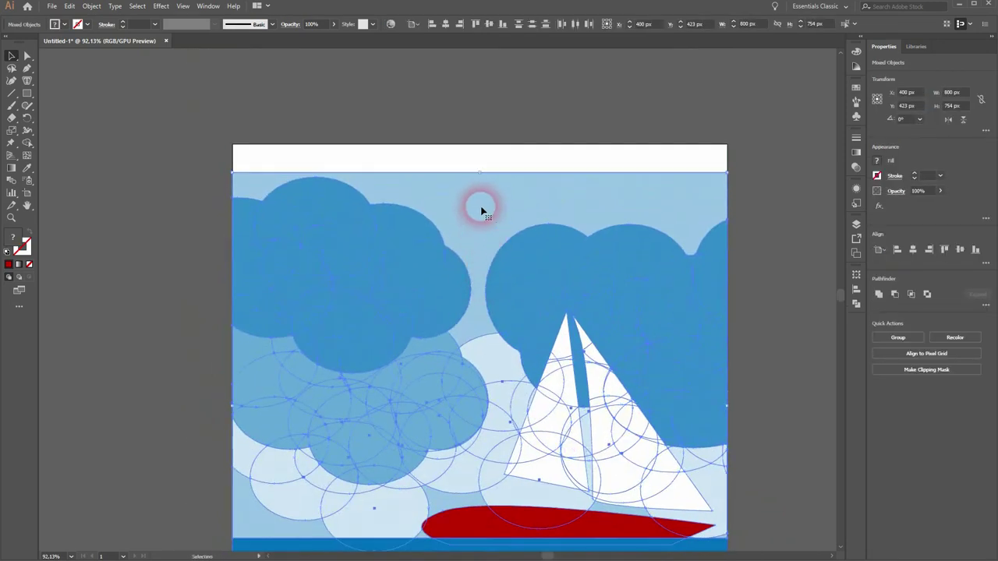
left_click_drag(479, 173, 478, 149)
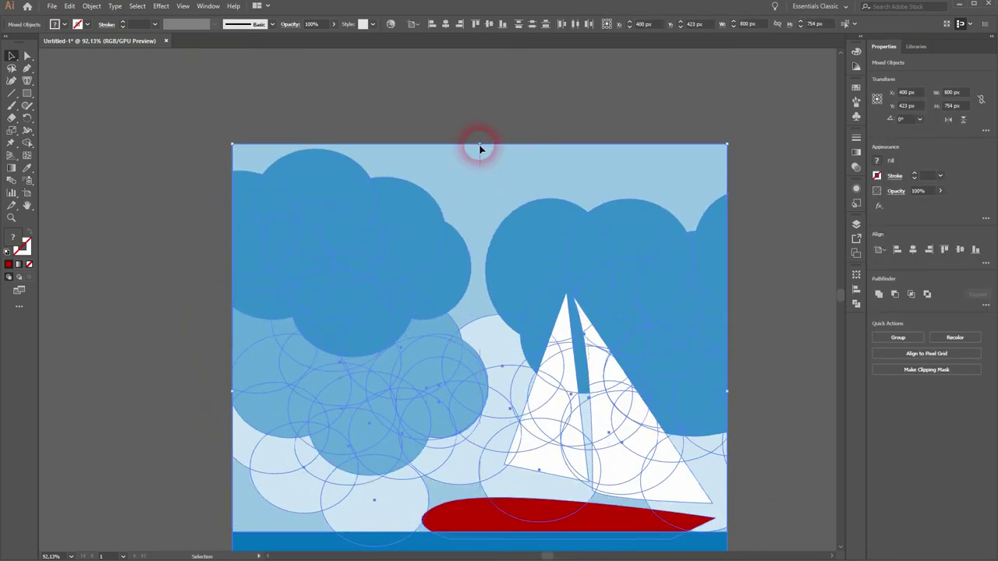
left_click(791, 327)
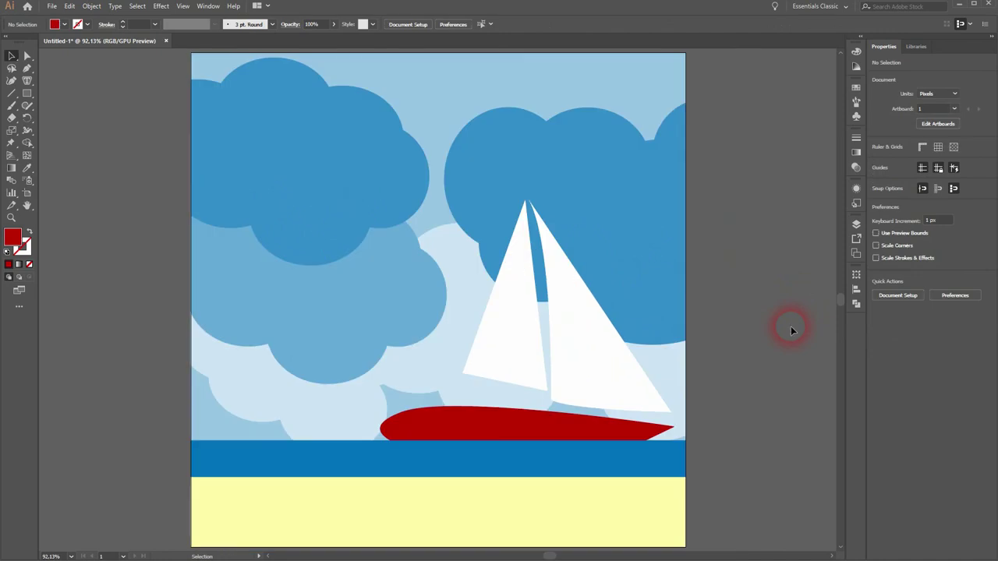